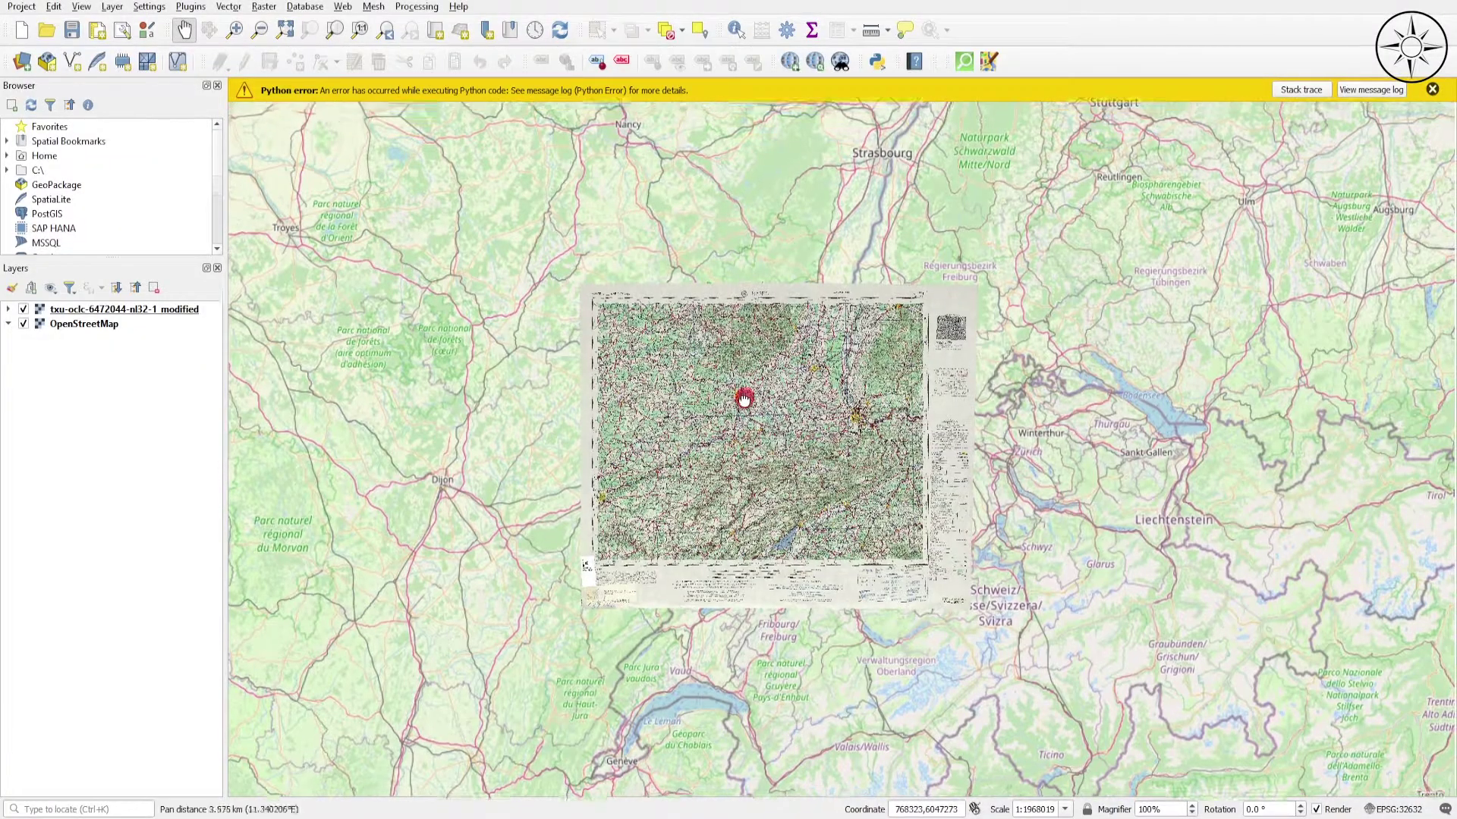
# Pan across the georeferenced Basel map overlaid on OpenStreetMap
pyautogui.moveTo(748, 400); pyautogui.dragTo(742, 419)
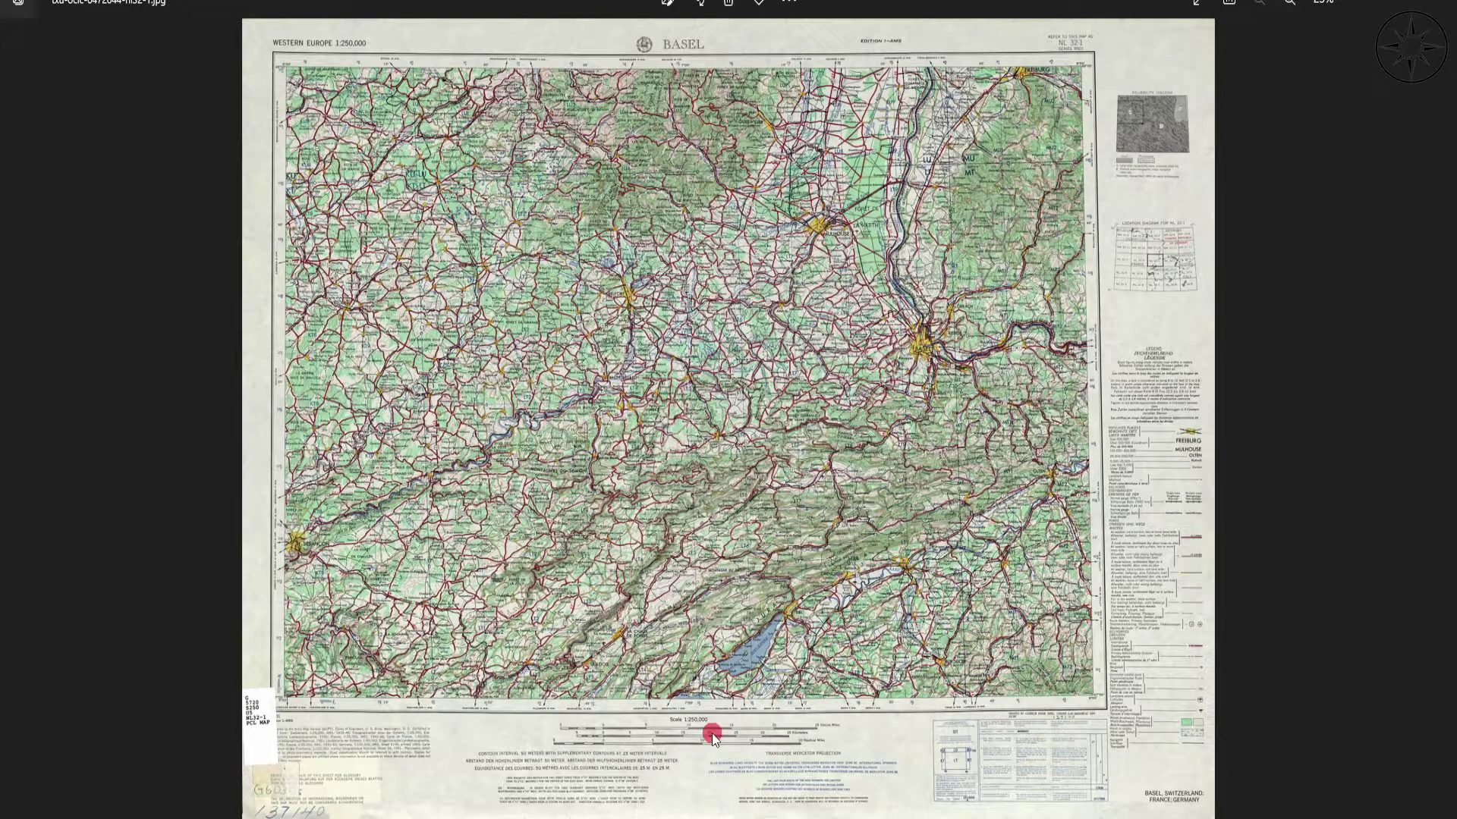
# Zoom into the sheet's bottom margin to read the 1:250,000 scale and UTM zone 32 note
pyautogui.scroll(3, 751, 789)
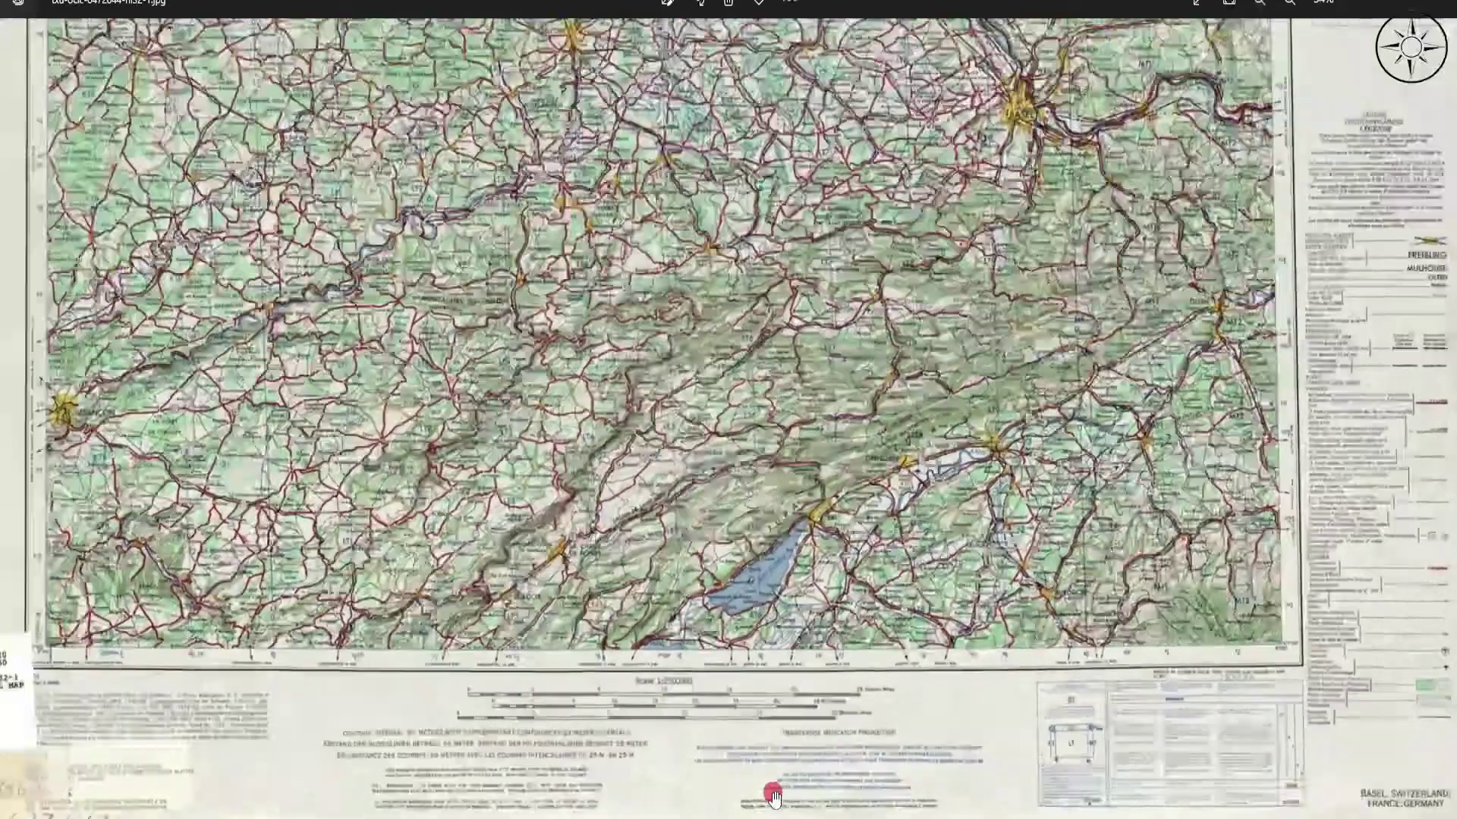
pyautogui.scroll(10, 773, 794)
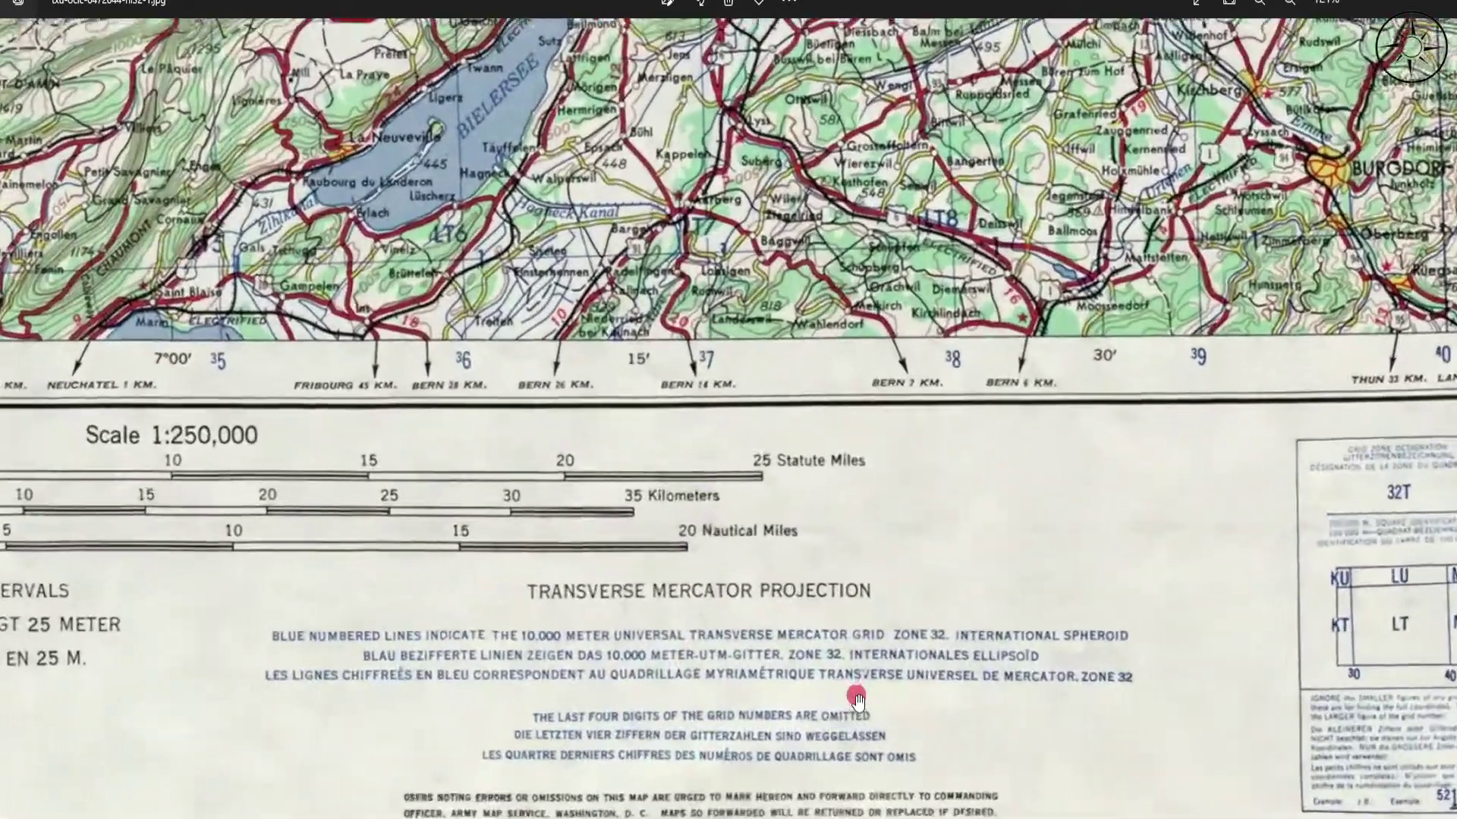
pyautogui.moveTo(856, 699); pyautogui.dragTo(822, 612)
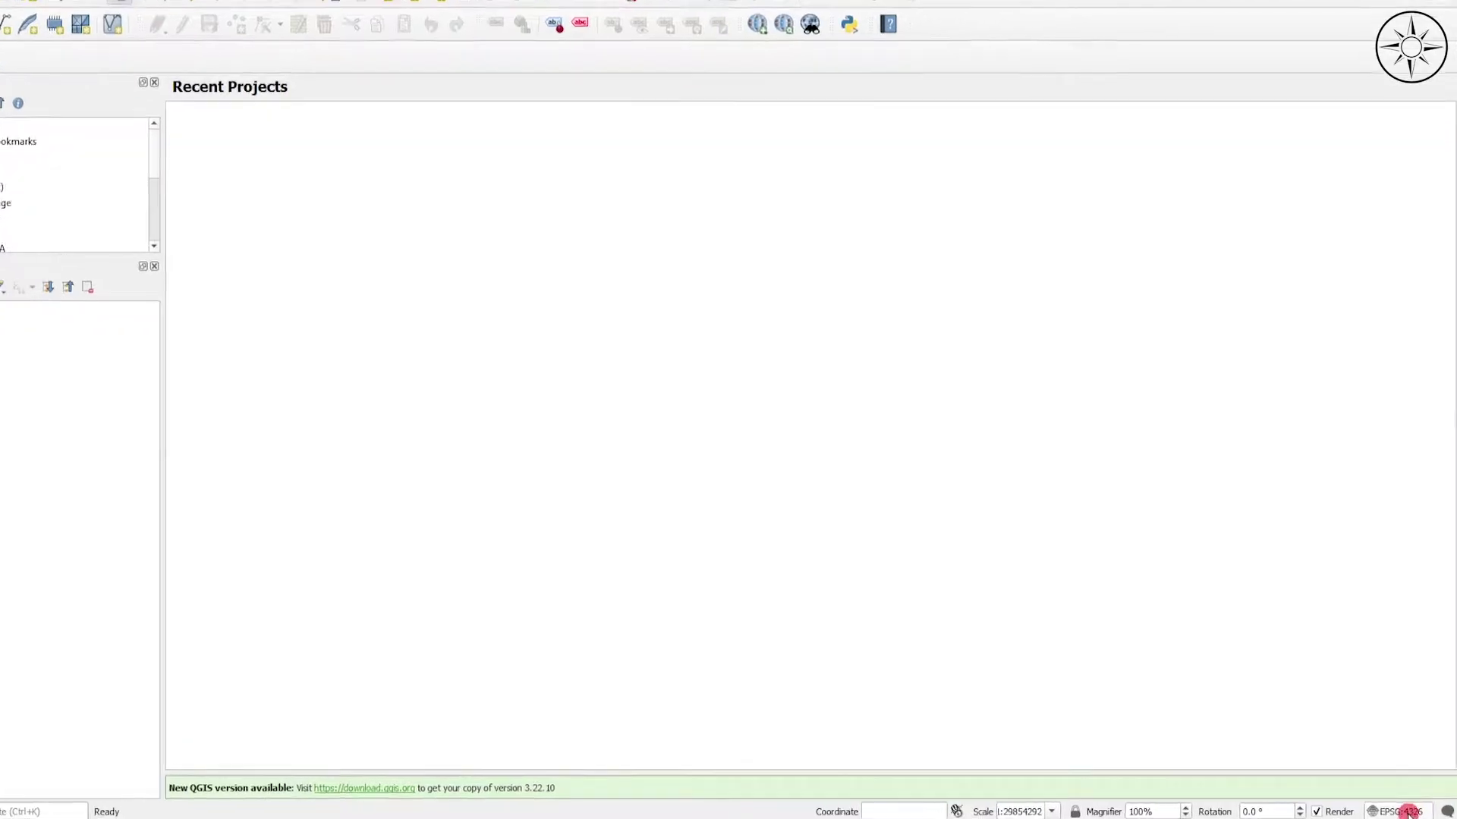
# Filter for 'utm zone 32n' and set the project CRS to WGS 84 / UTM zone 32N (EPSG:32632)
pyautogui.click(1399, 812)
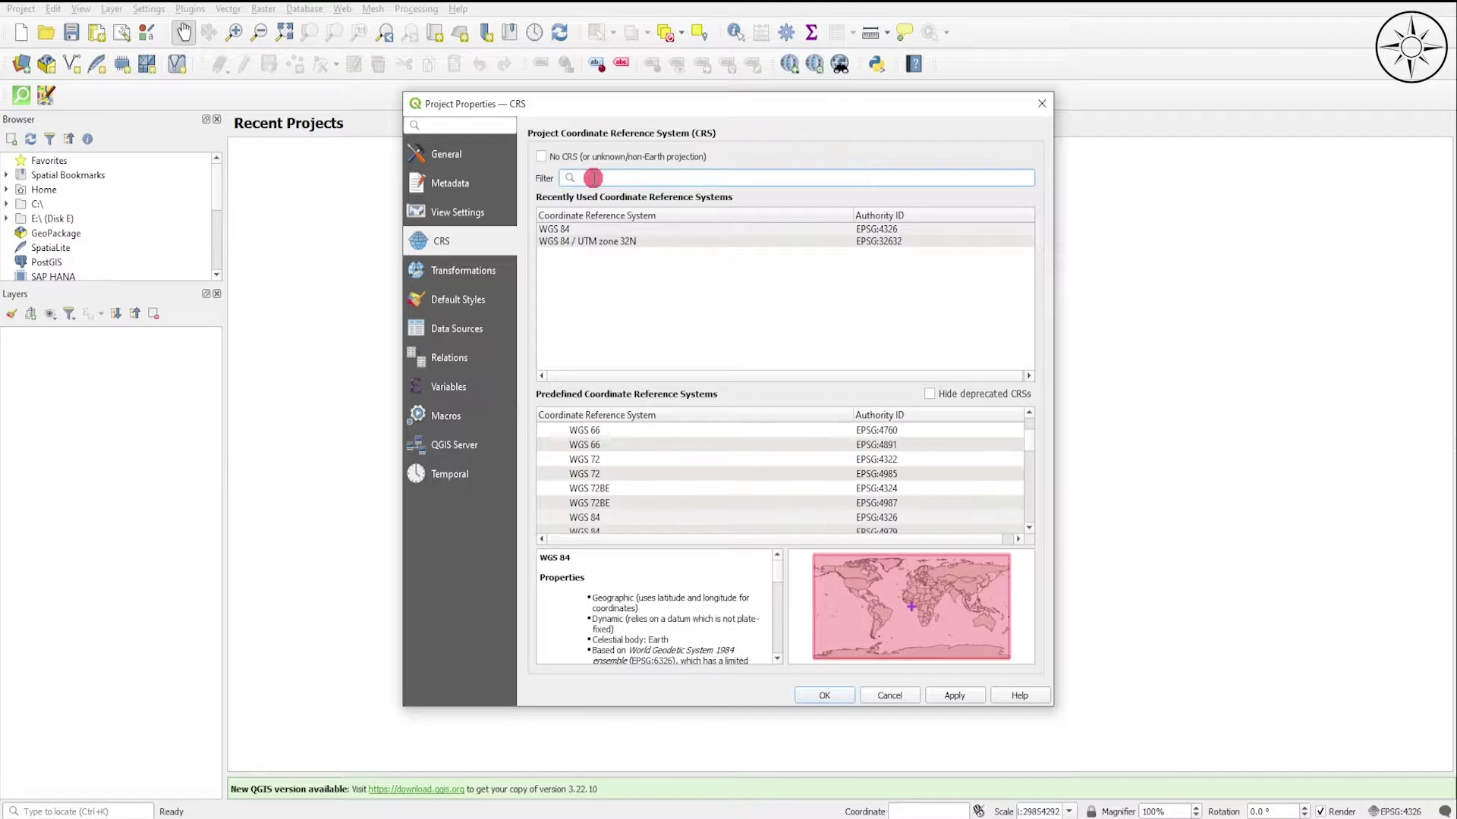
pyautogui.click(594, 177)
pyautogui.write('utm')
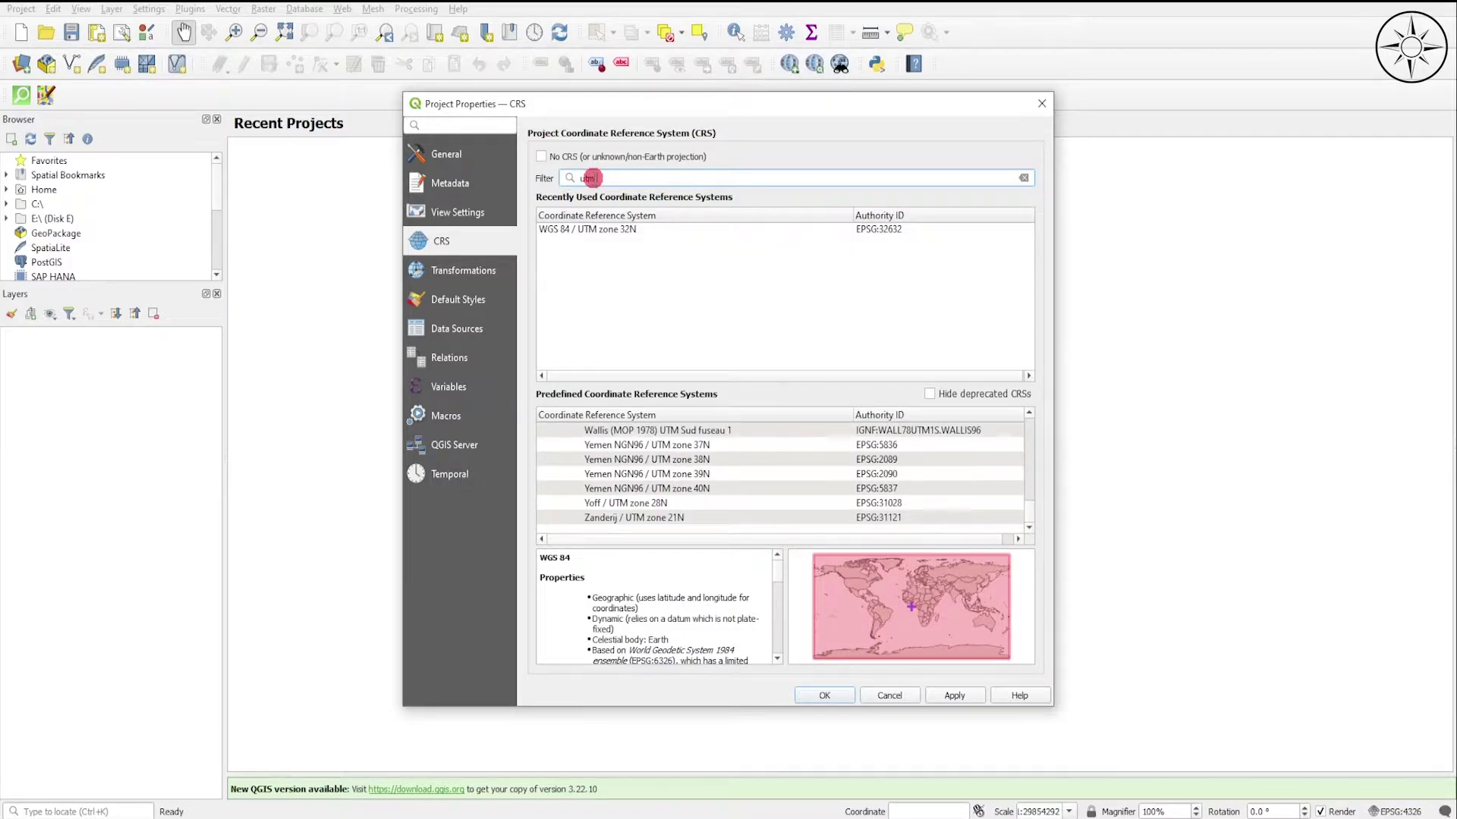
pyautogui.write(' zone 32n')
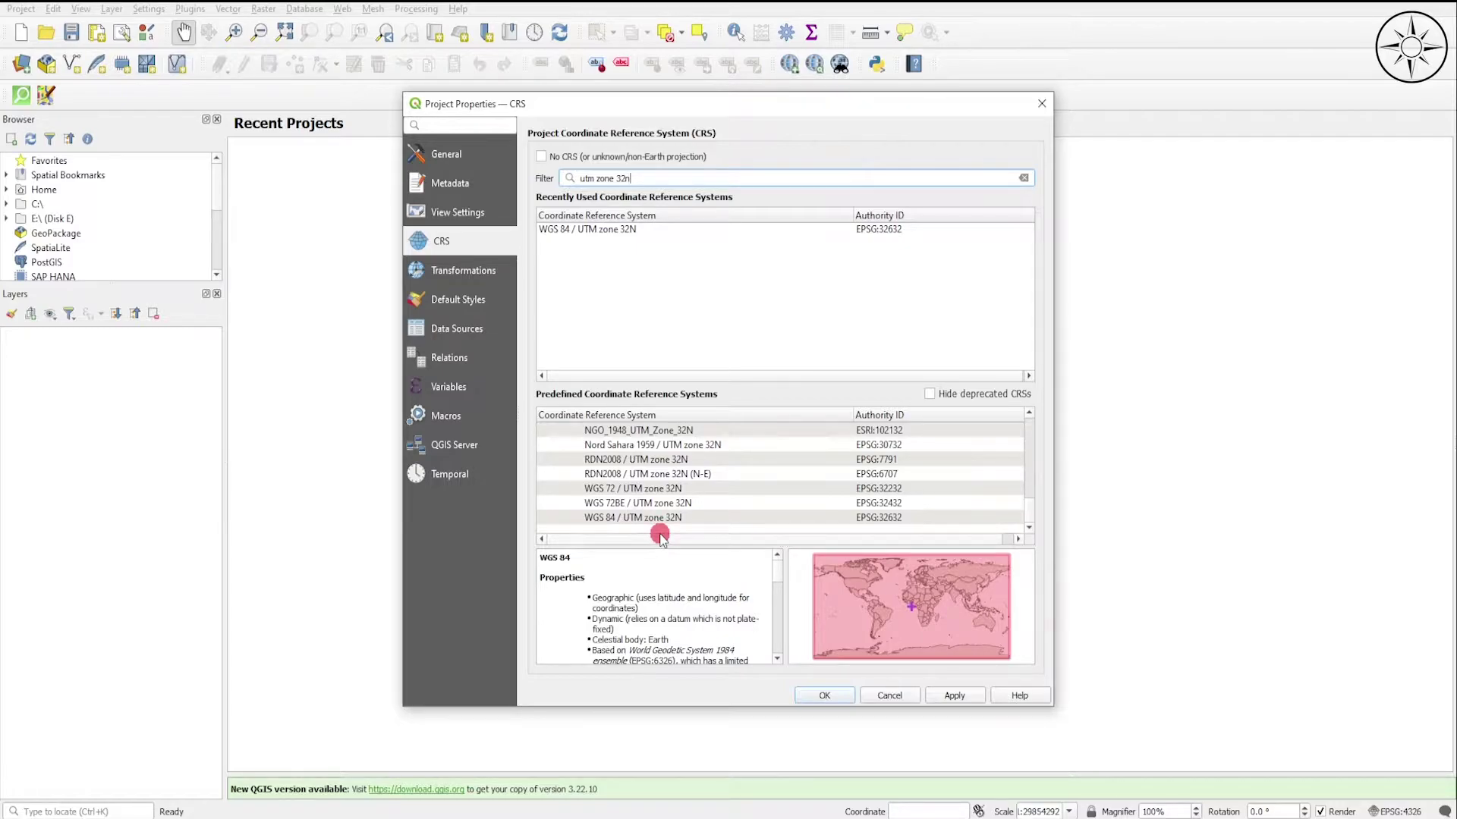
pyautogui.click(683, 522)
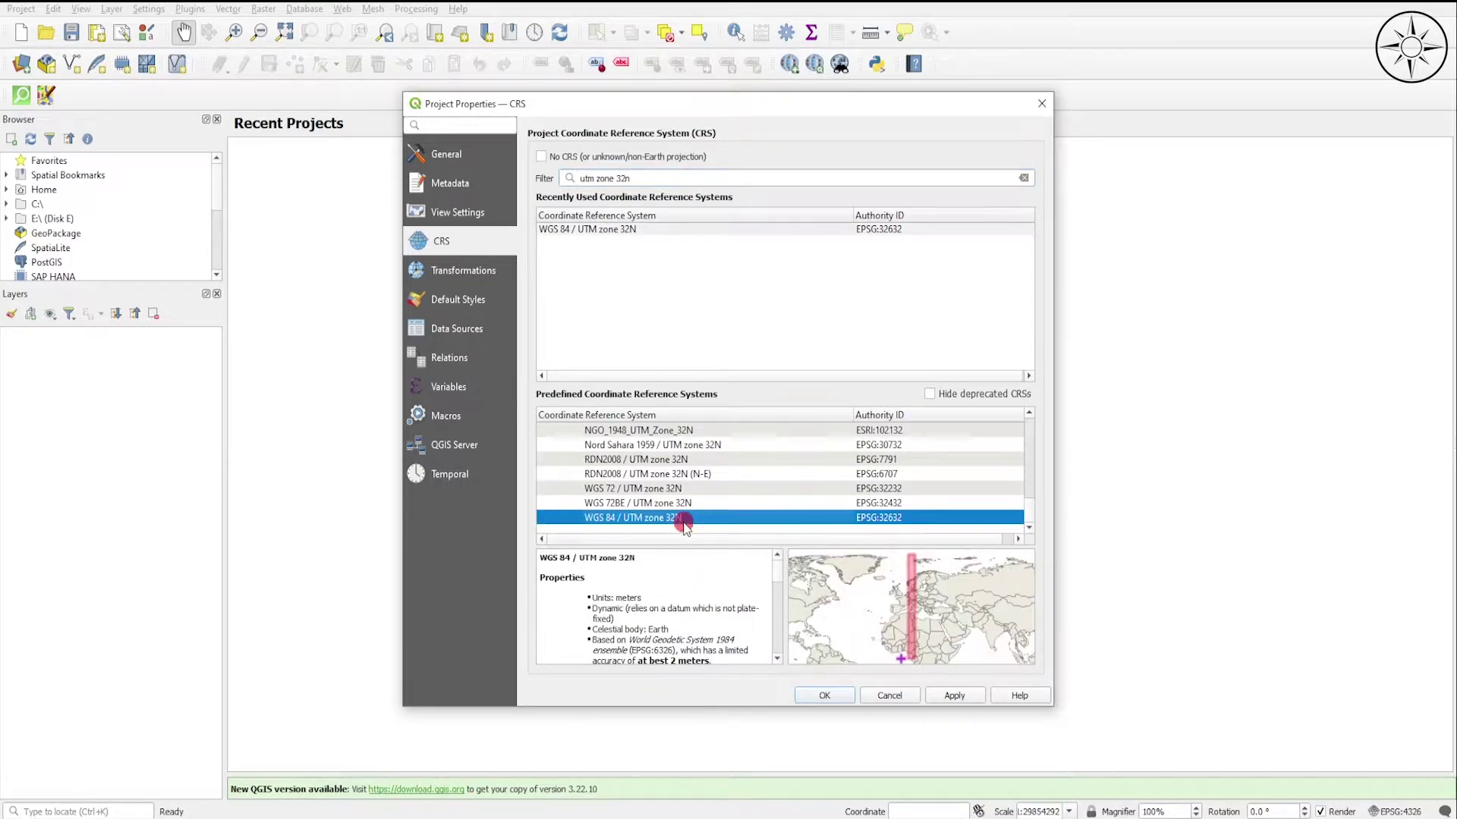
pyautogui.click(968, 696)
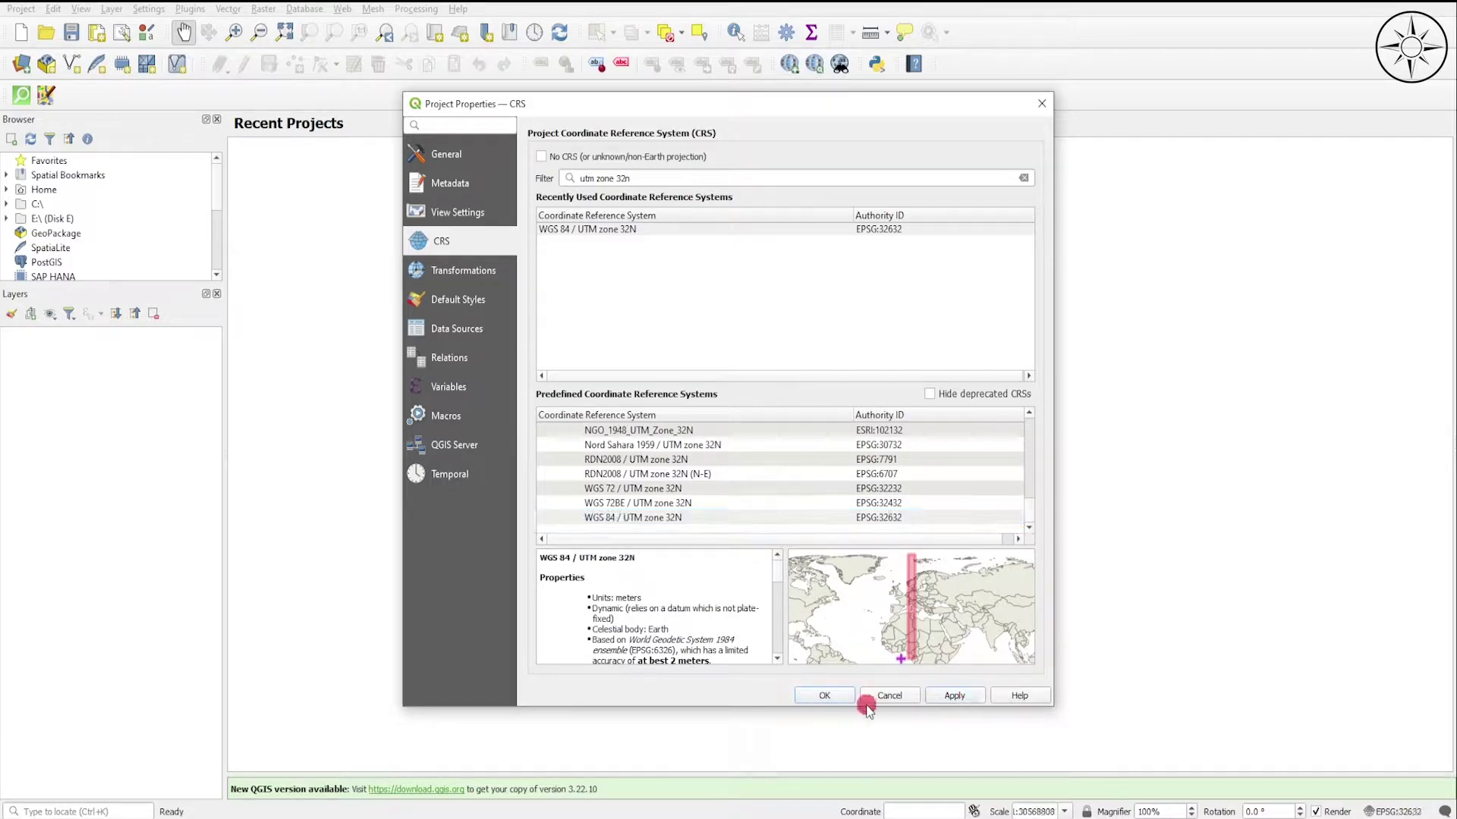
pyautogui.click(835, 698)
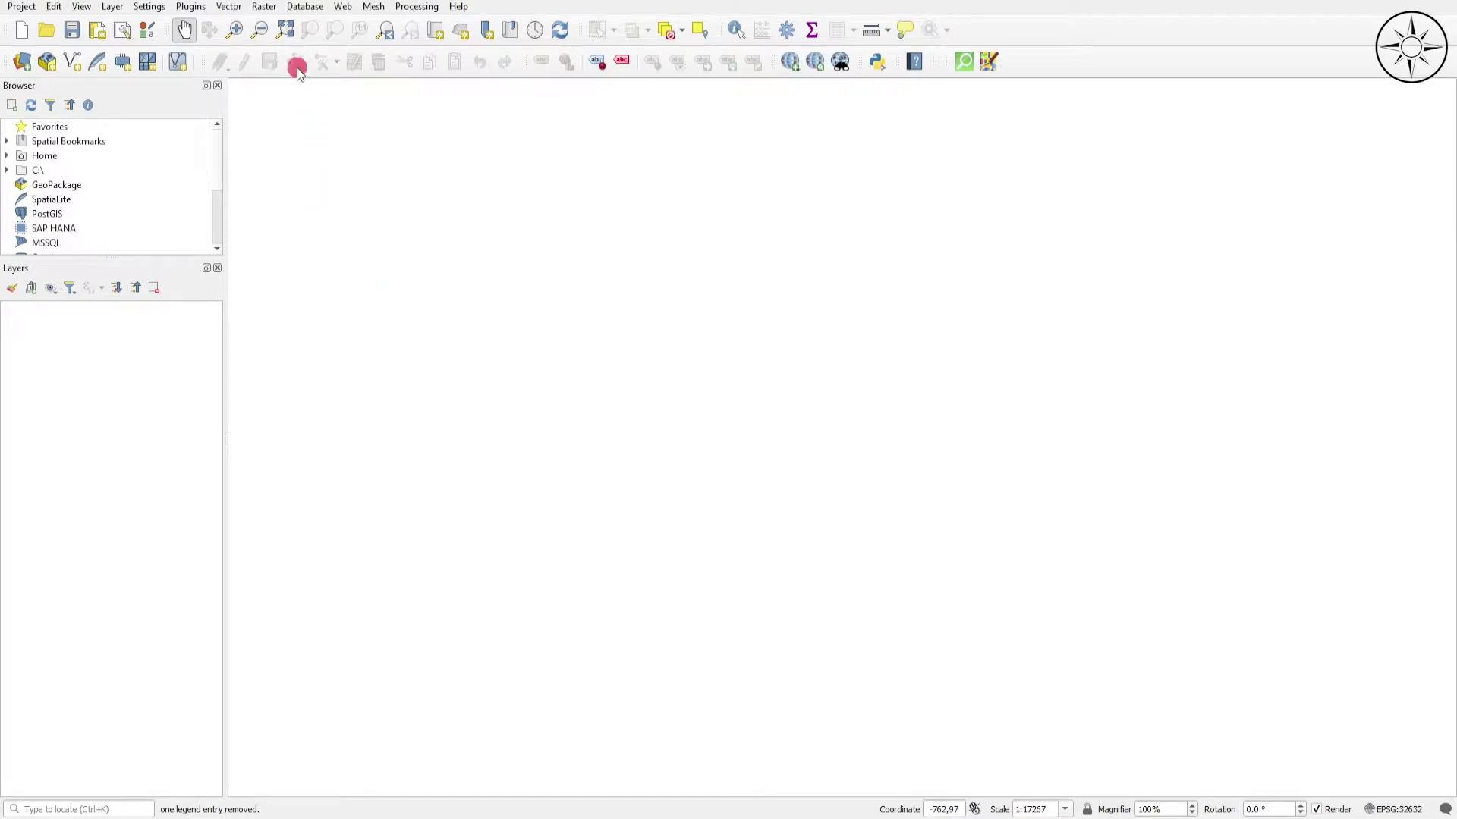
# Load txu-oclc-6472044-nl32-1.jpg into the Georeferencer and maximize its window
pyautogui.click(266, 6)
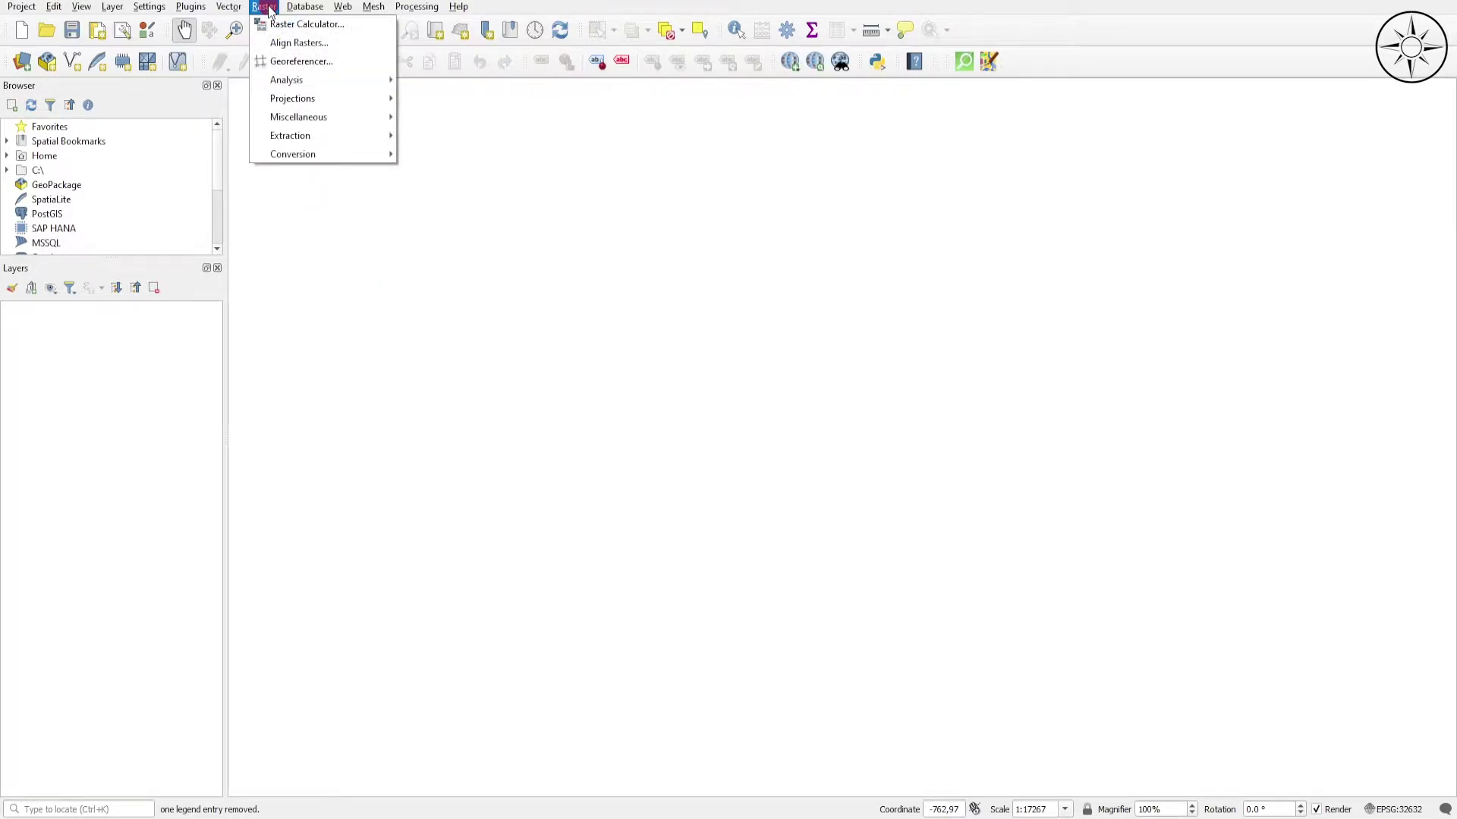
pyautogui.click(328, 61)
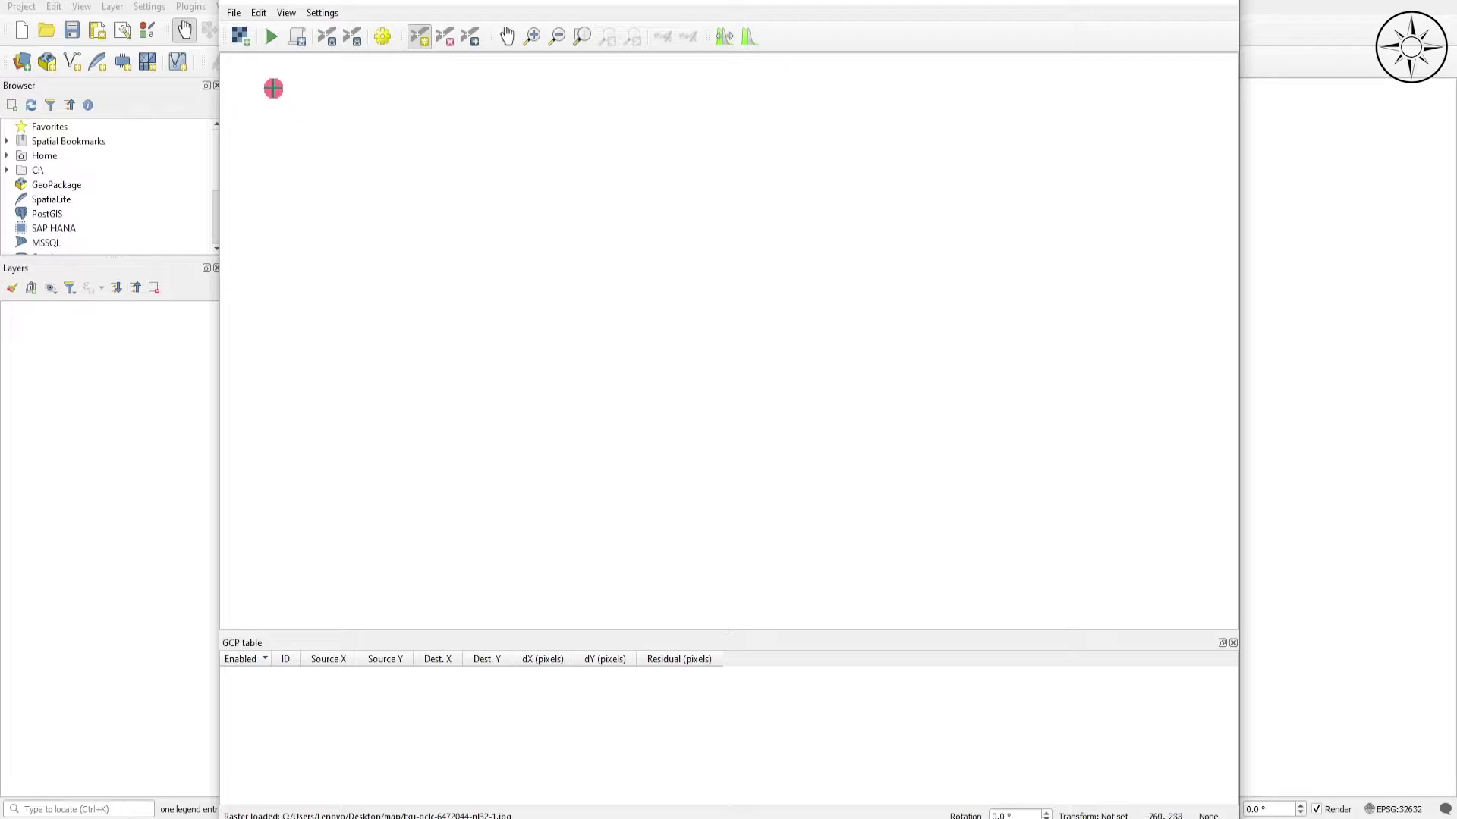
pyautogui.click(240, 36)
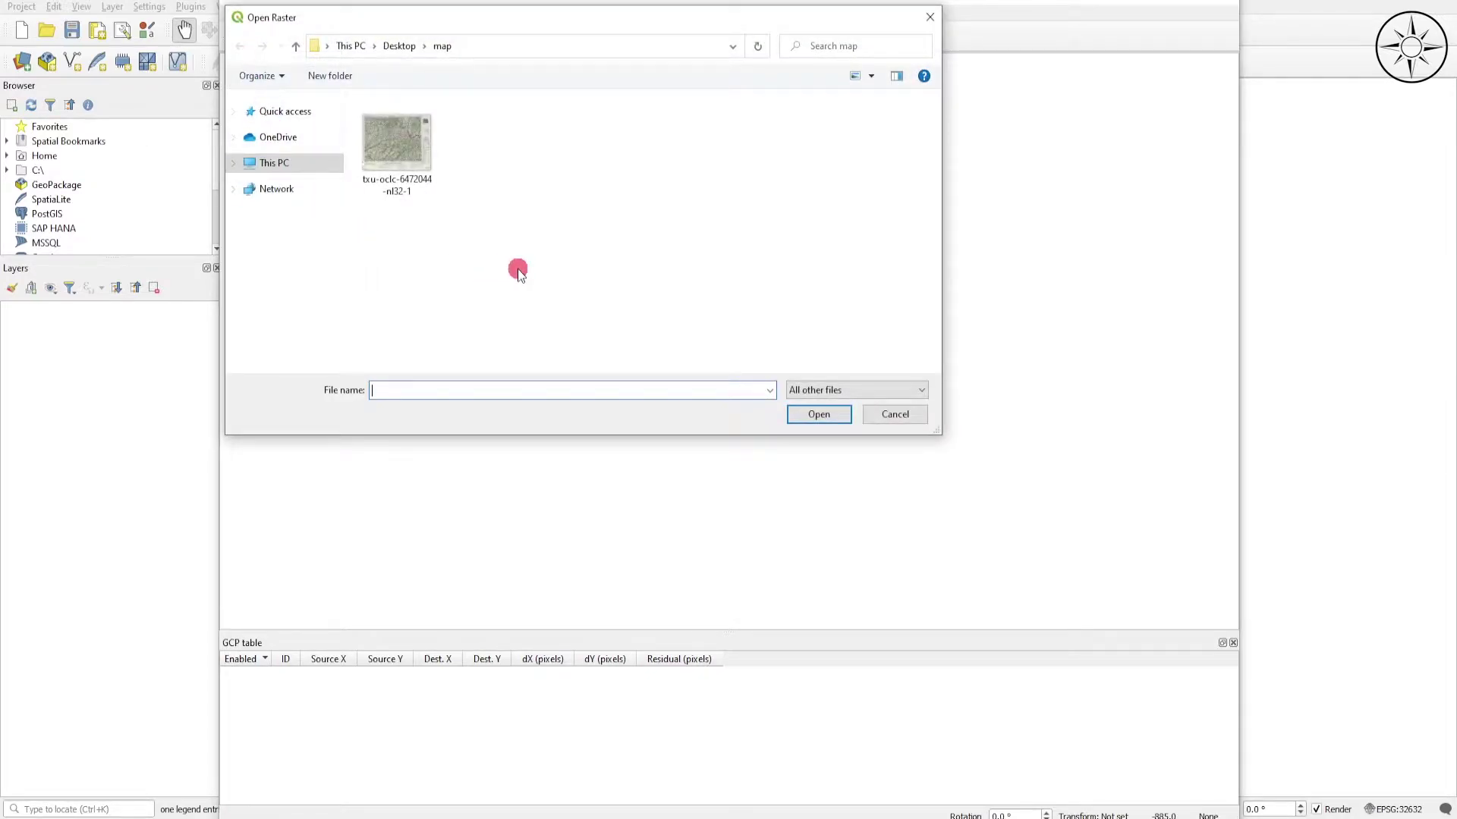
pyautogui.click(419, 161)
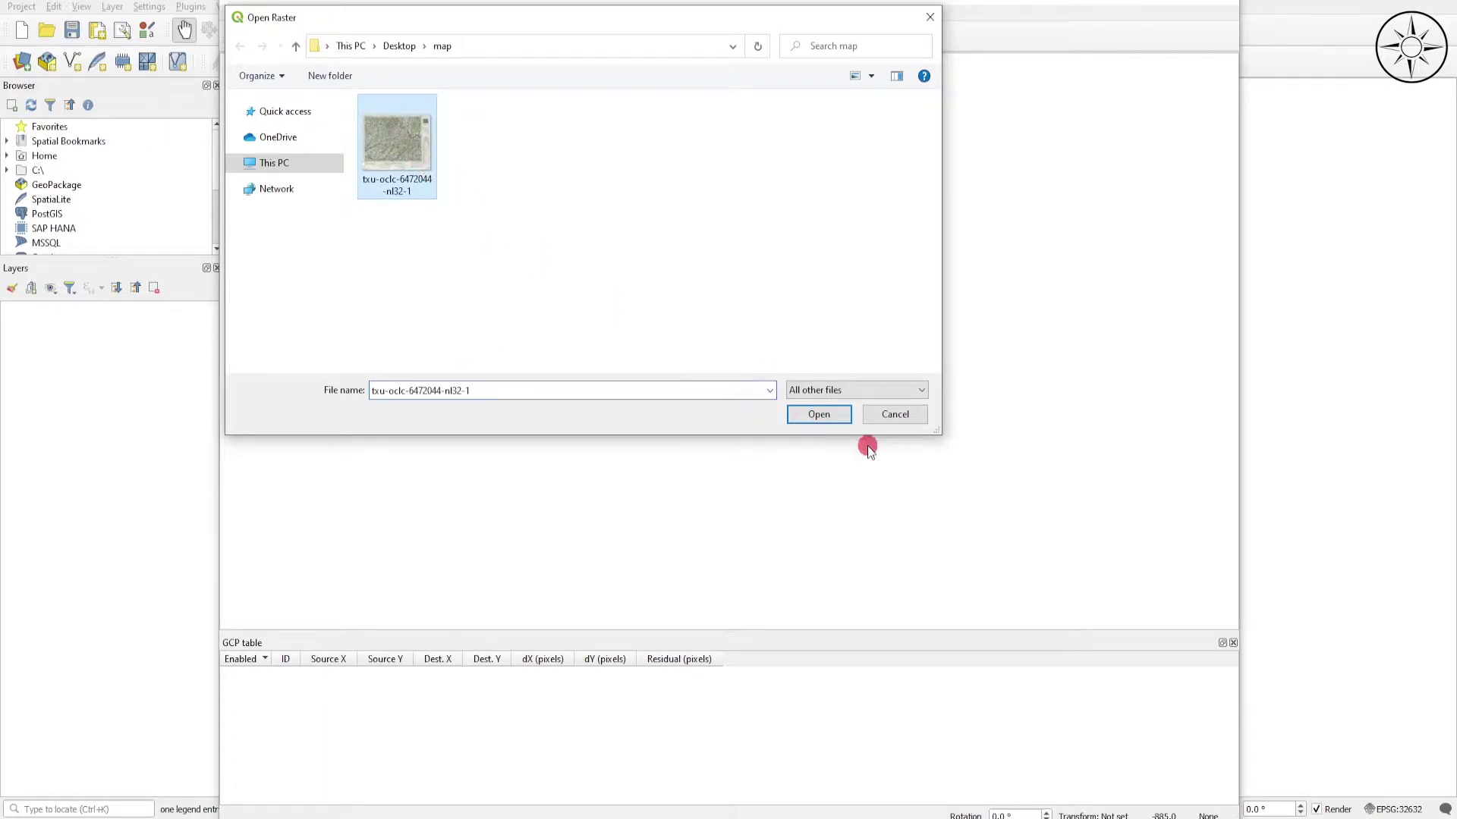
pyautogui.click(819, 415)
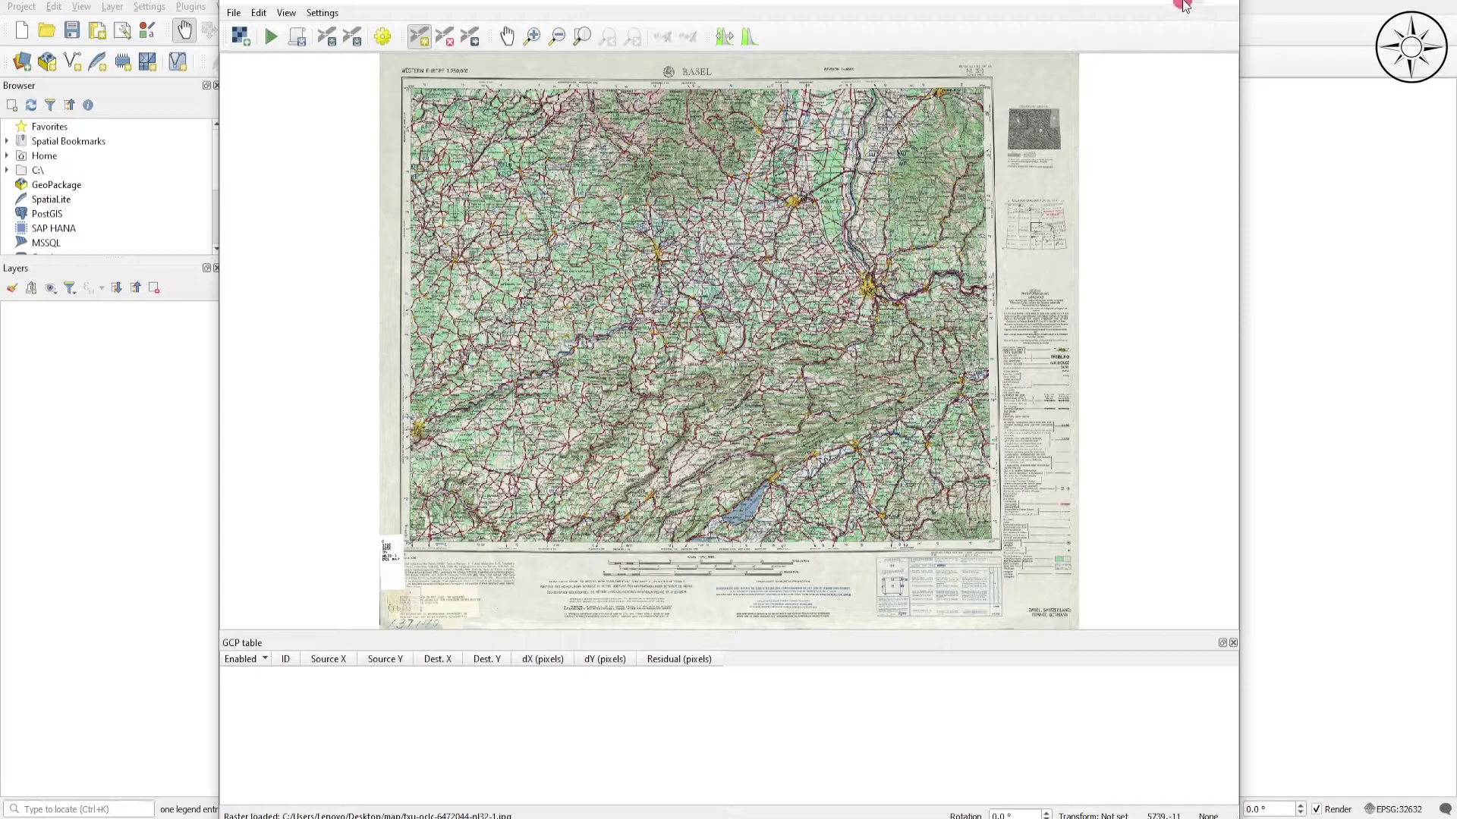
pyautogui.click(1186, 6)
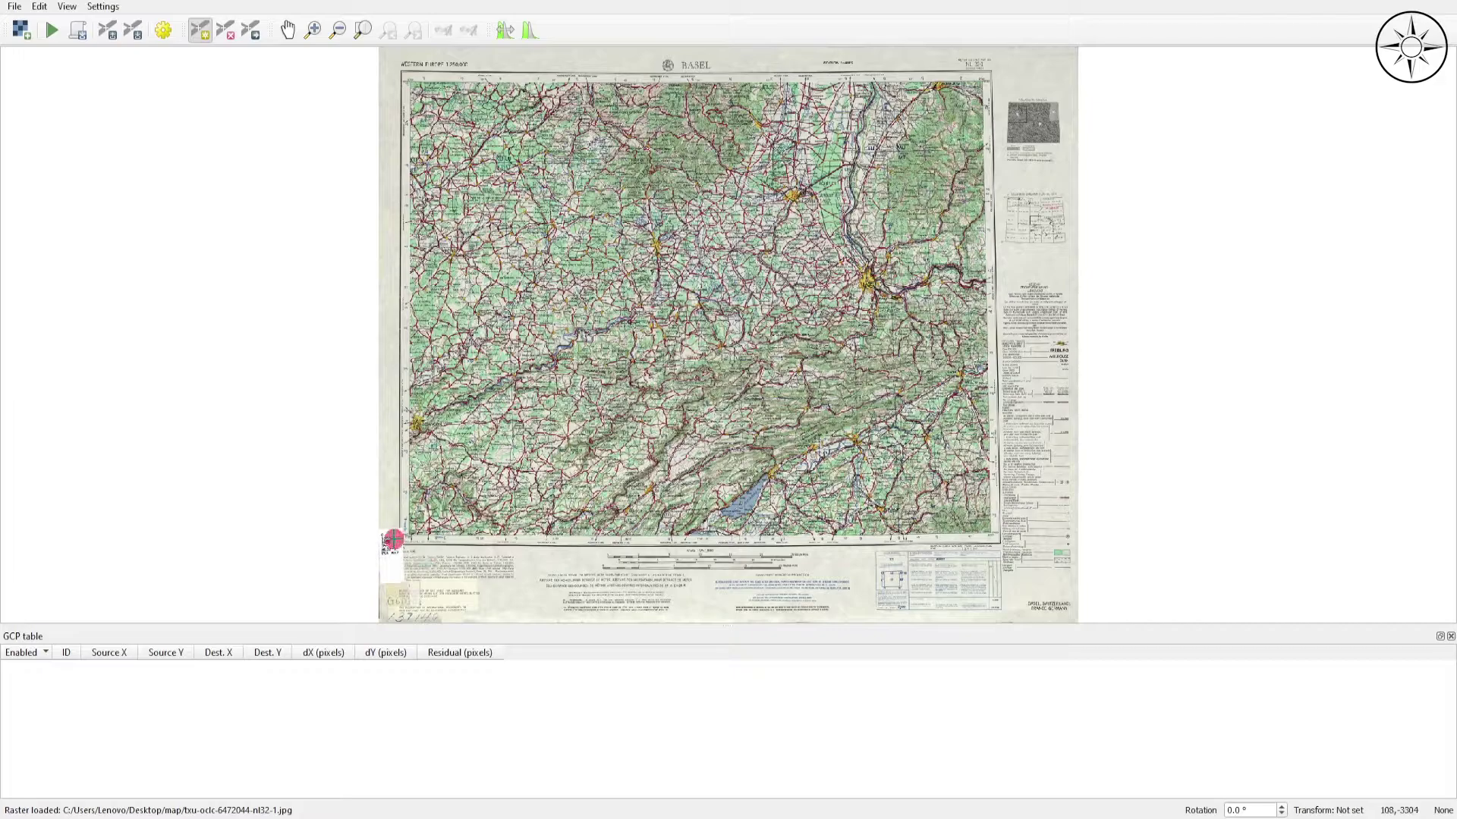
# Zoom to the grid crossing near the sheet's lower-left and place a control point on it
pyautogui.scroll(5, 427, 560)
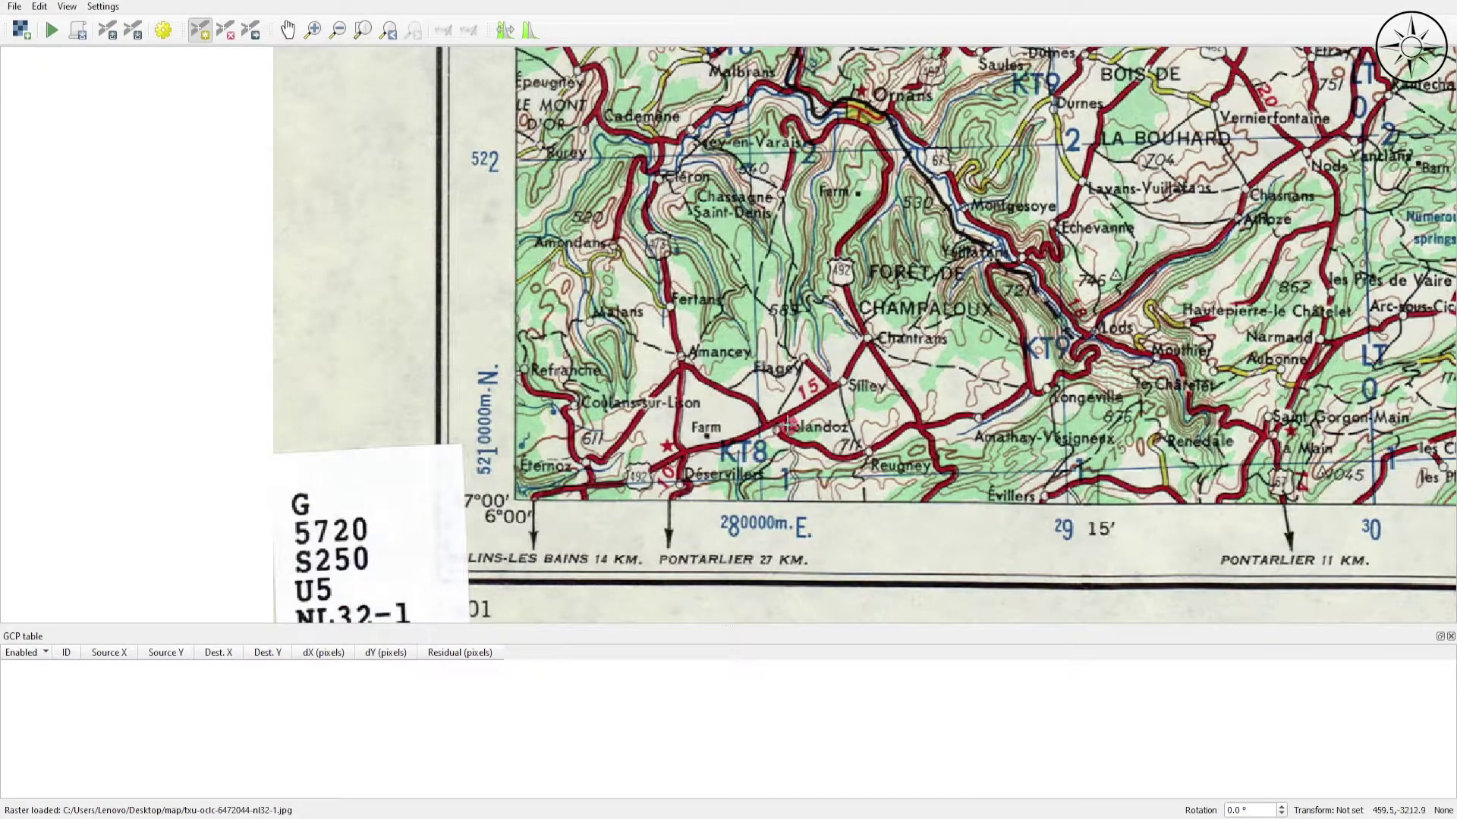
pyautogui.moveTo(780, 343); pyautogui.dragTo(746, 437)
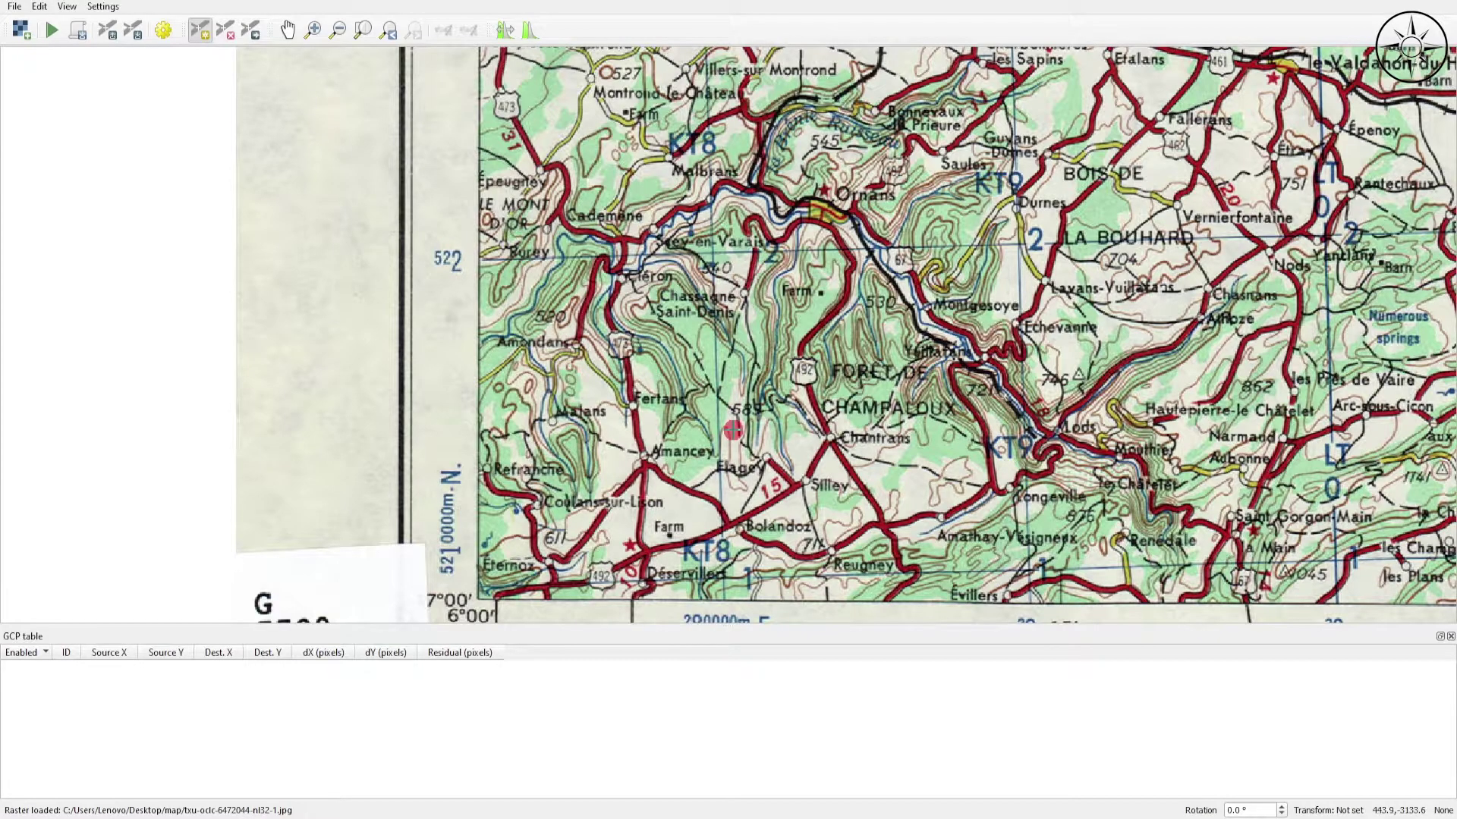
pyautogui.moveTo(734, 431); pyautogui.dragTo(705, 389)
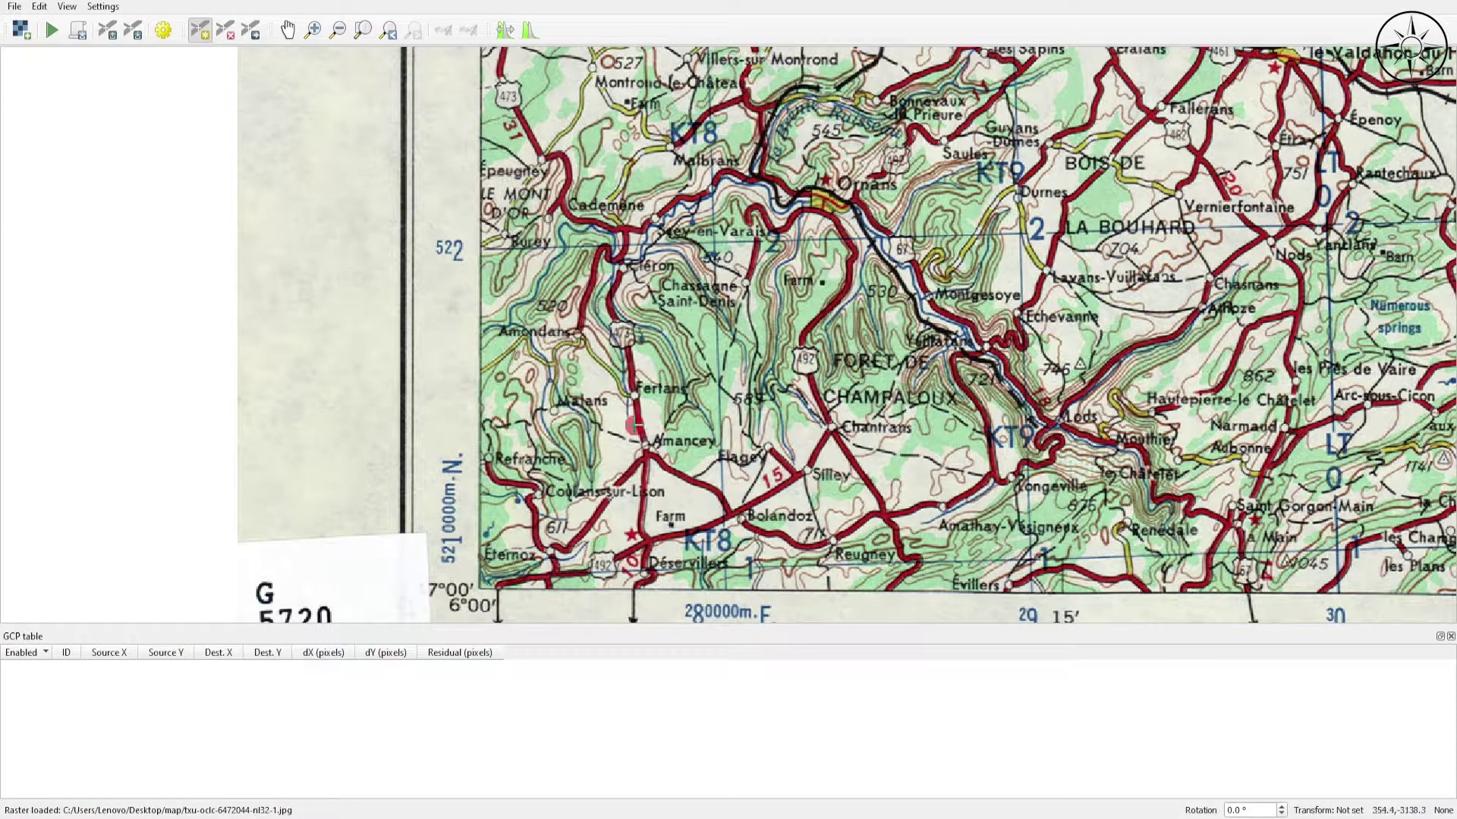
pyautogui.moveTo(873, 541); pyautogui.dragTo(859, 495)
pyautogui.moveTo(726, 250); pyautogui.dragTo(732, 308)
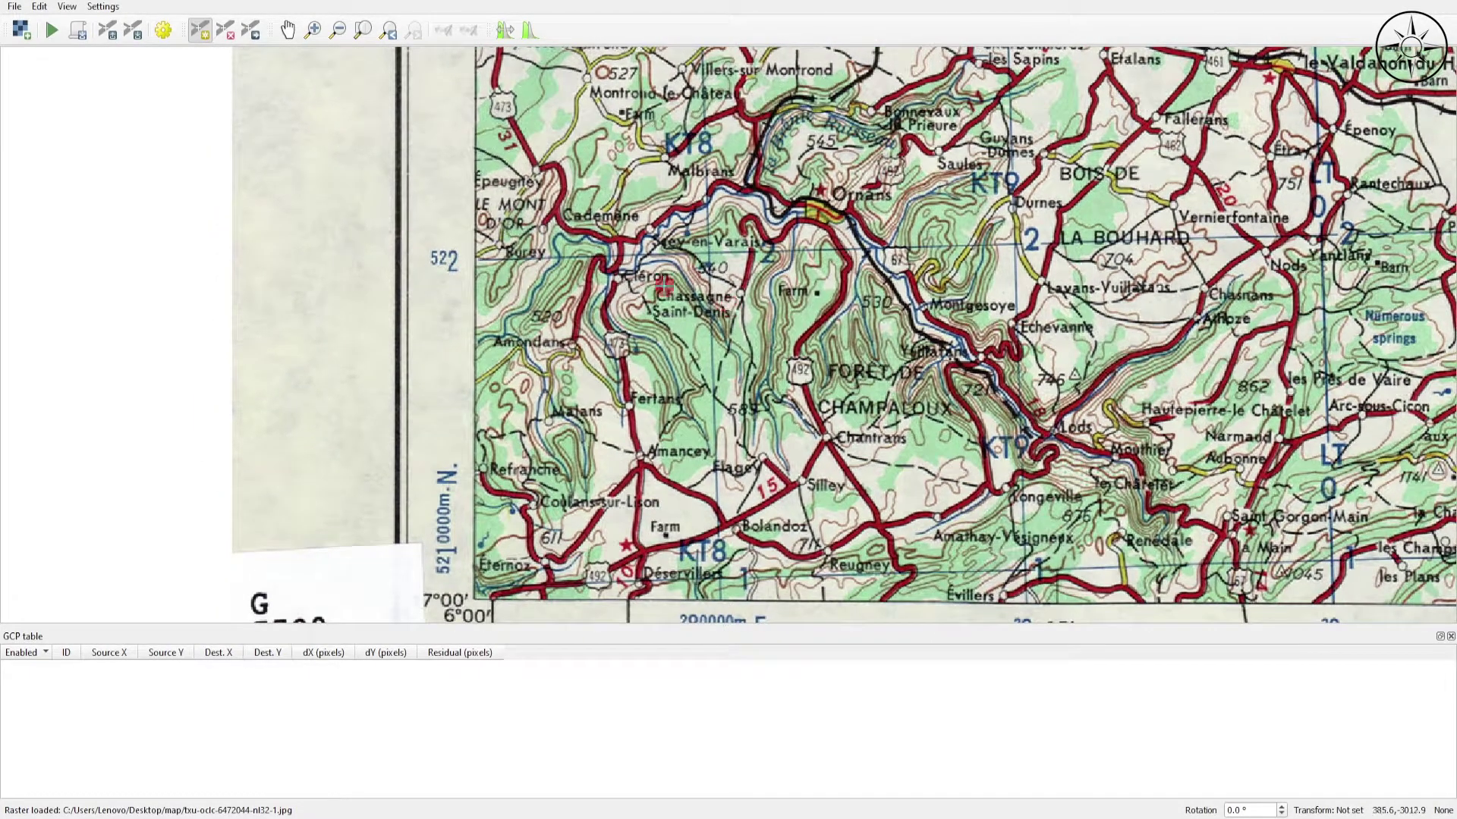
pyautogui.scroll(-2, 695, 245)
pyautogui.scroll(6, 737, 257)
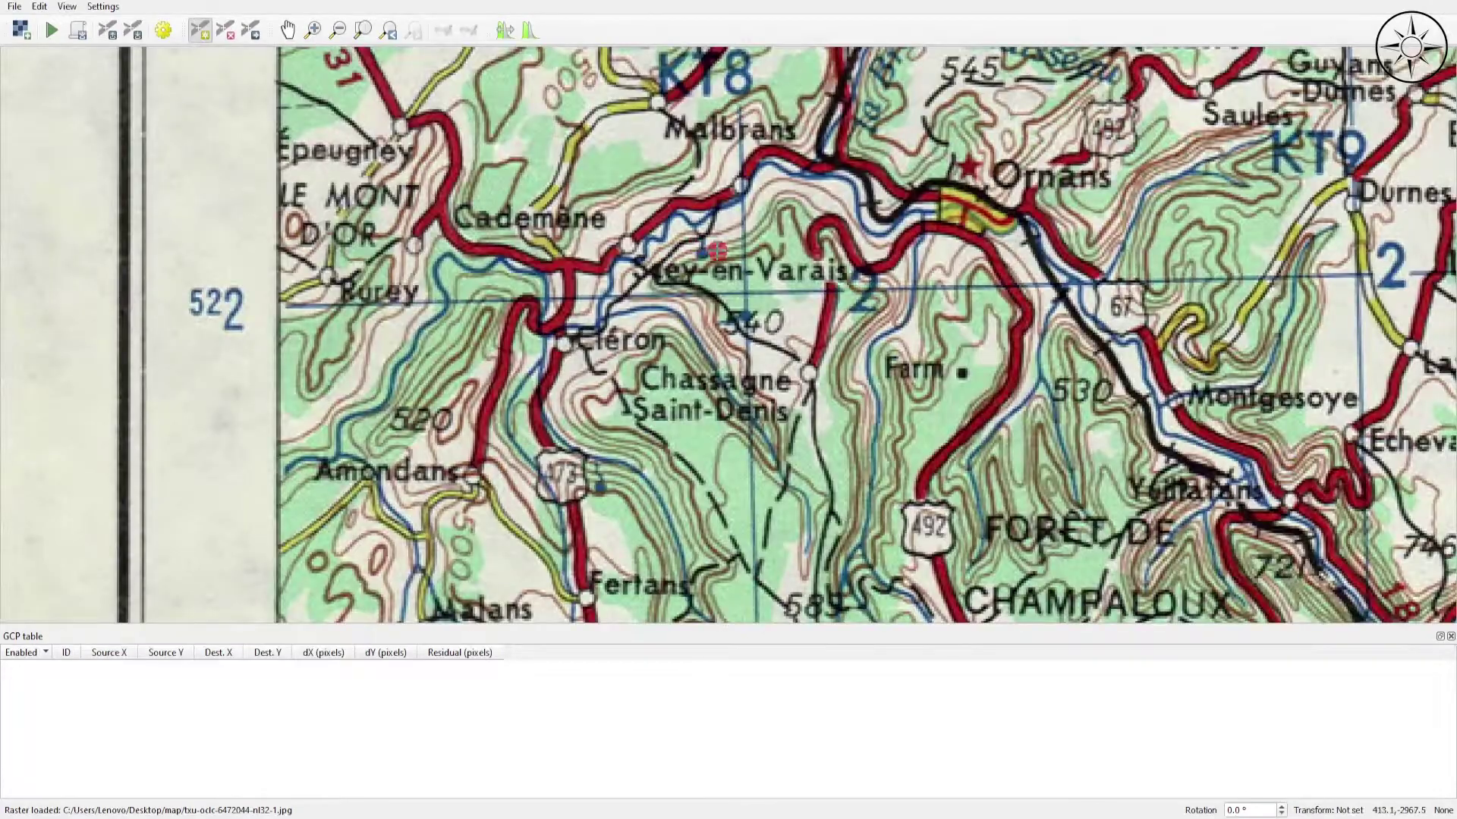
pyautogui.scroll(2, 745, 303)
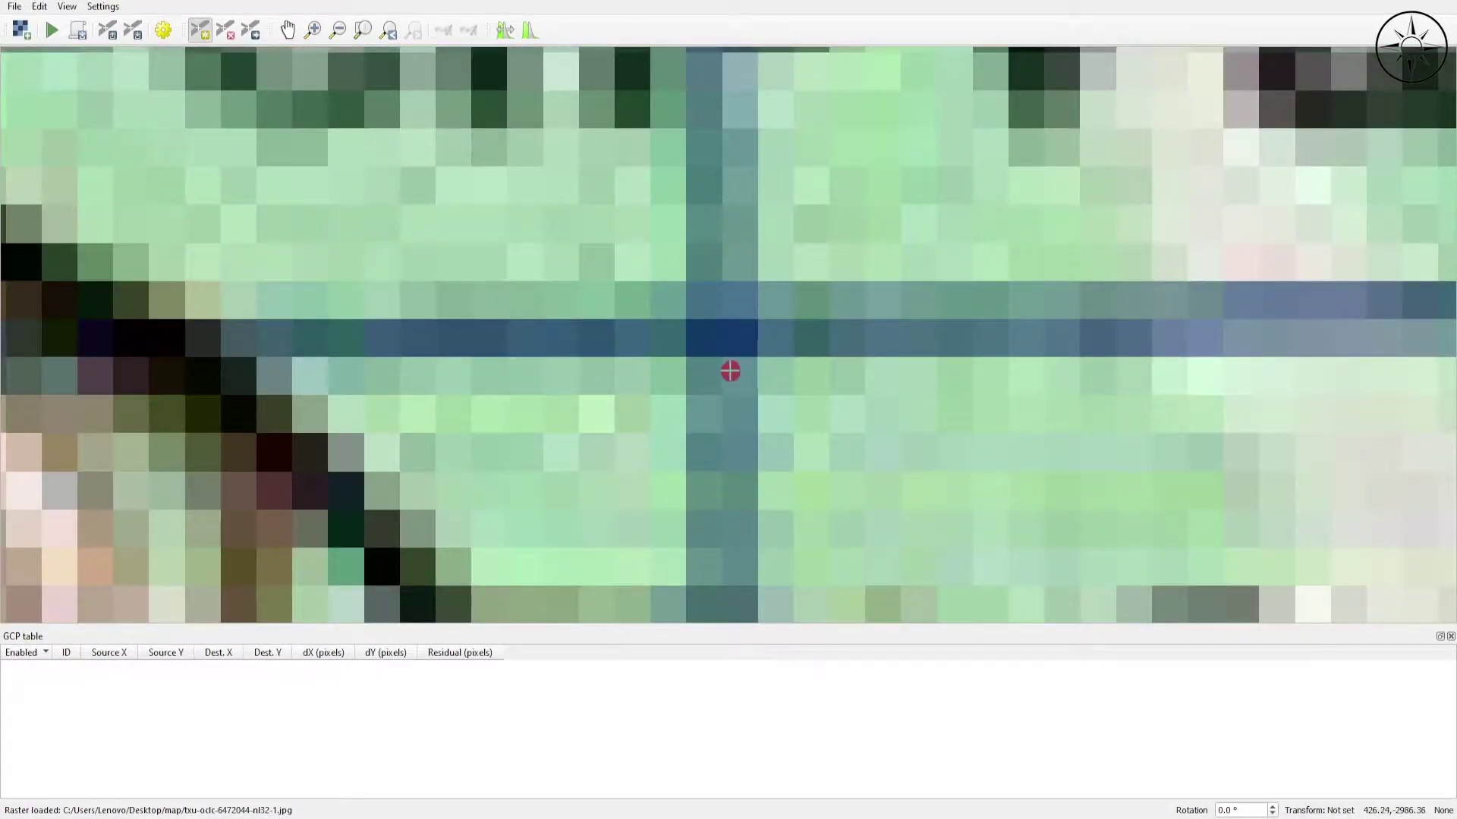
pyautogui.scroll(2, 727, 364)
pyautogui.click(711, 271)
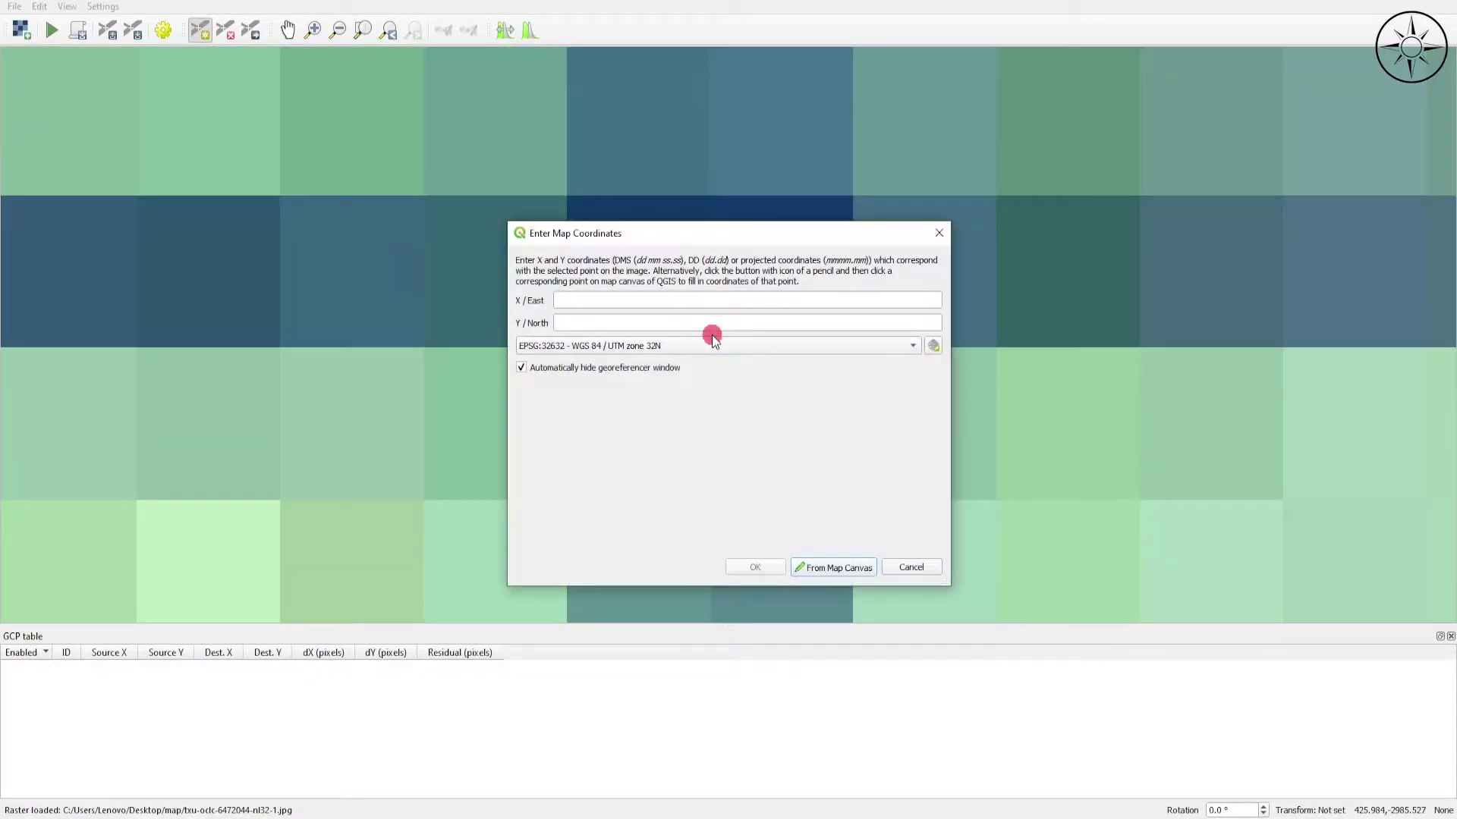
# Give the first control point coordinates 280000 East, 5220000 North
pyautogui.scroll(-8, 943, 186)
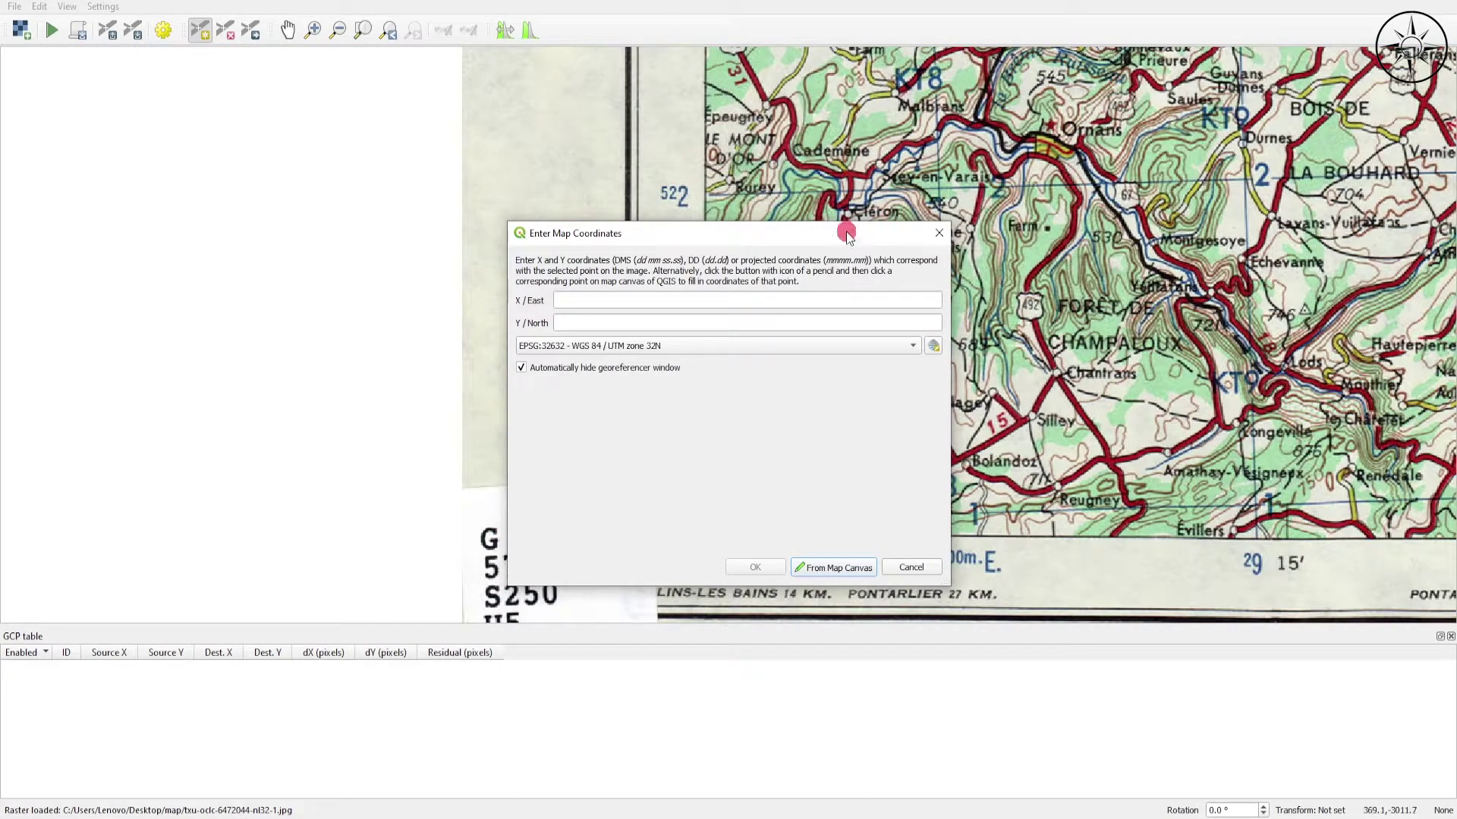
pyautogui.moveTo(804, 243); pyautogui.dragTo(1061, 162)
pyautogui.click(848, 218)
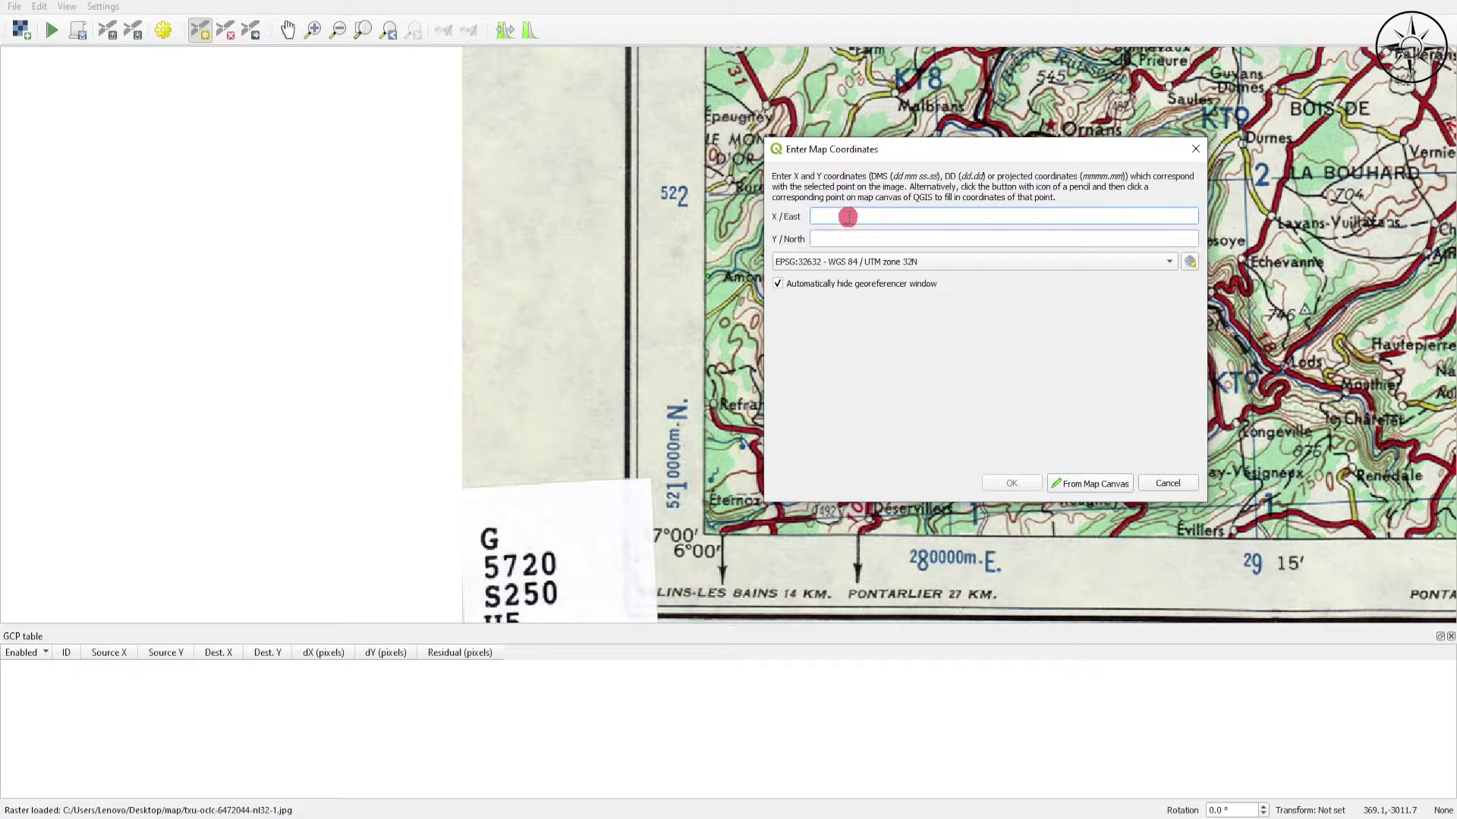
pyautogui.write('280000')
pyautogui.click(845, 239)
pyautogui.write('5')
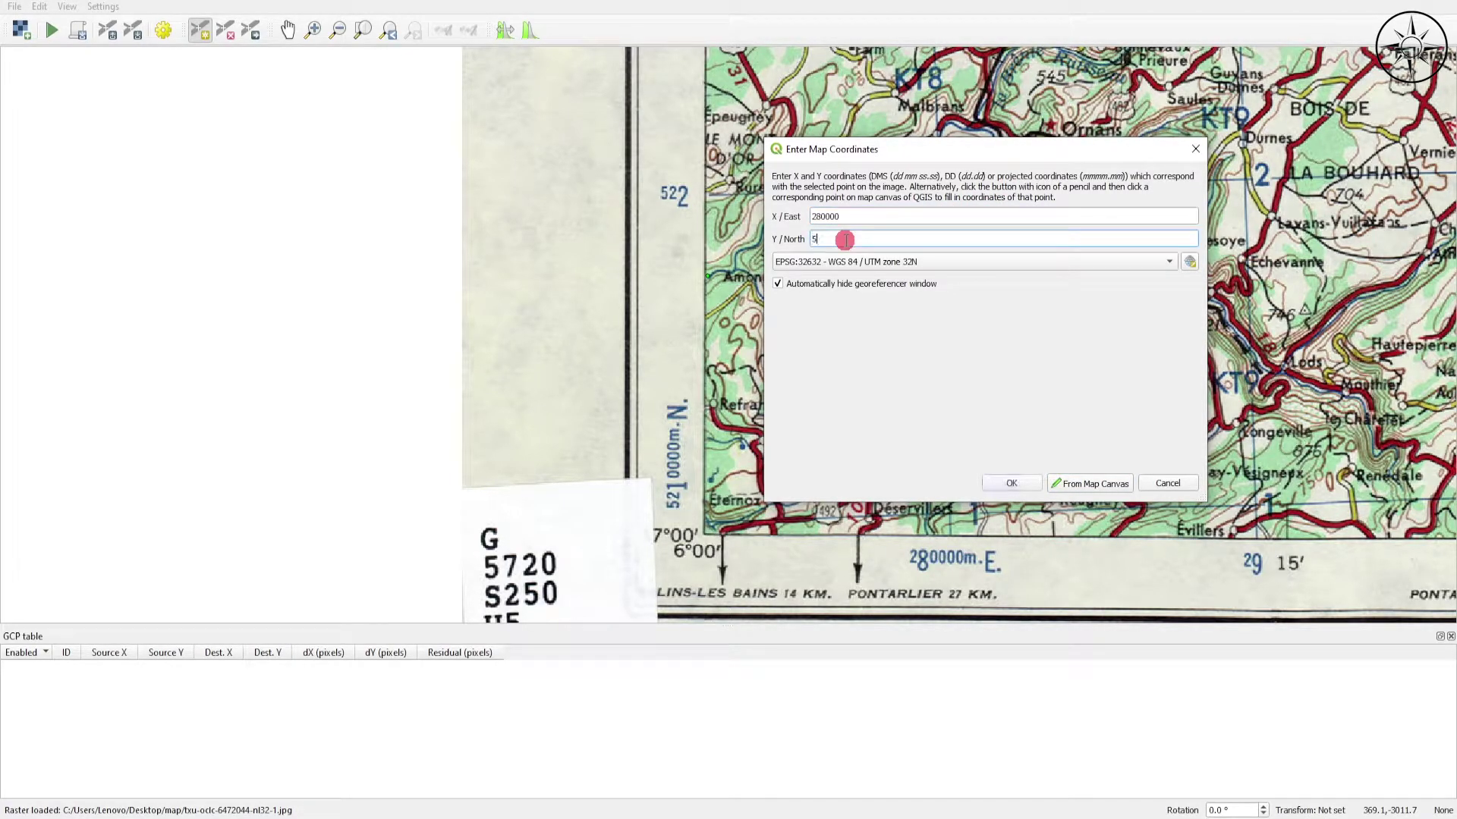
pyautogui.write('220000')
pyautogui.click(1012, 485)
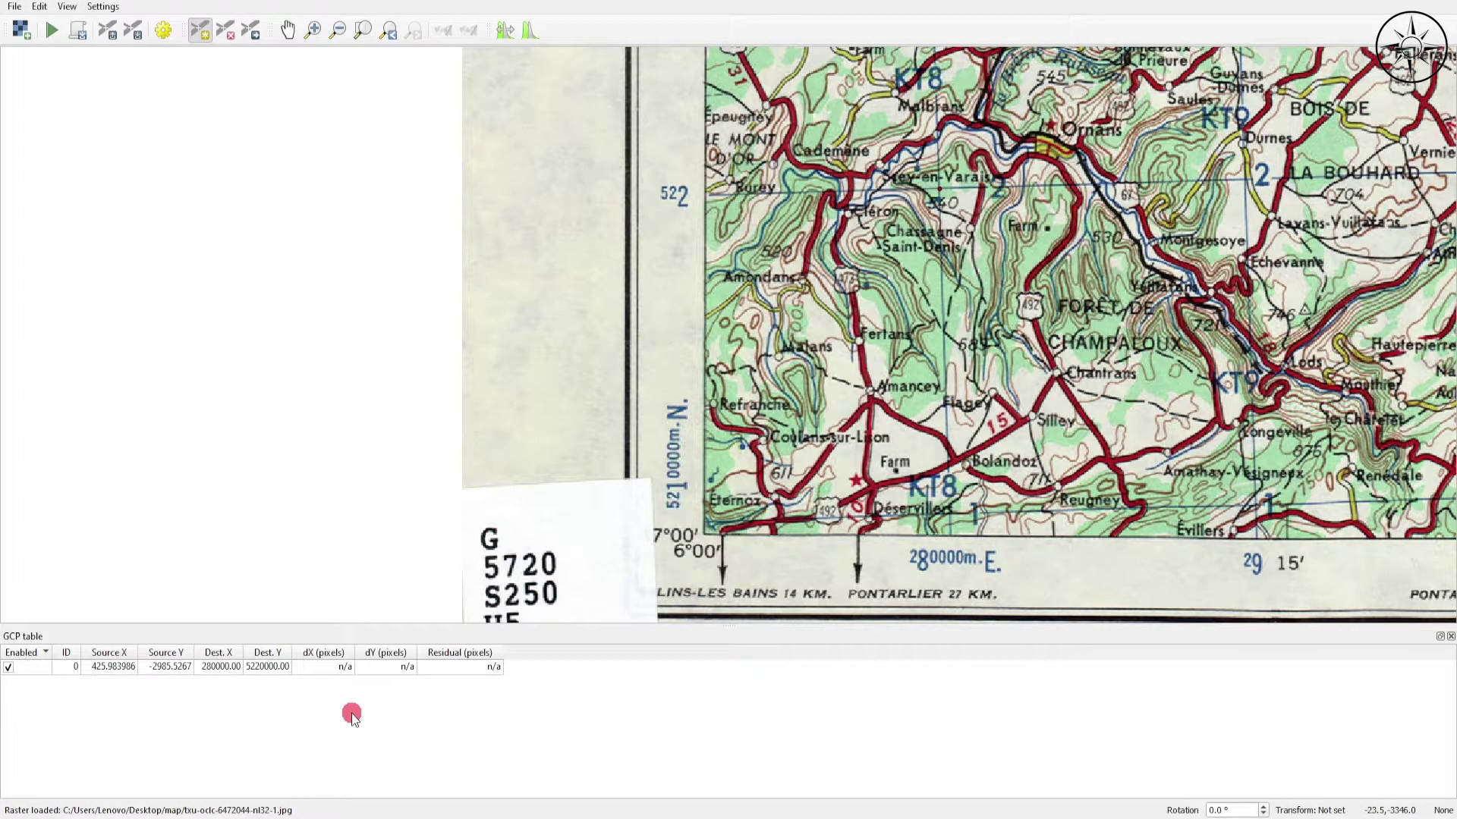
# Zoom to the grid intersection near Lotherbad and place a second control point there
pyautogui.scroll(1, 479, 475)
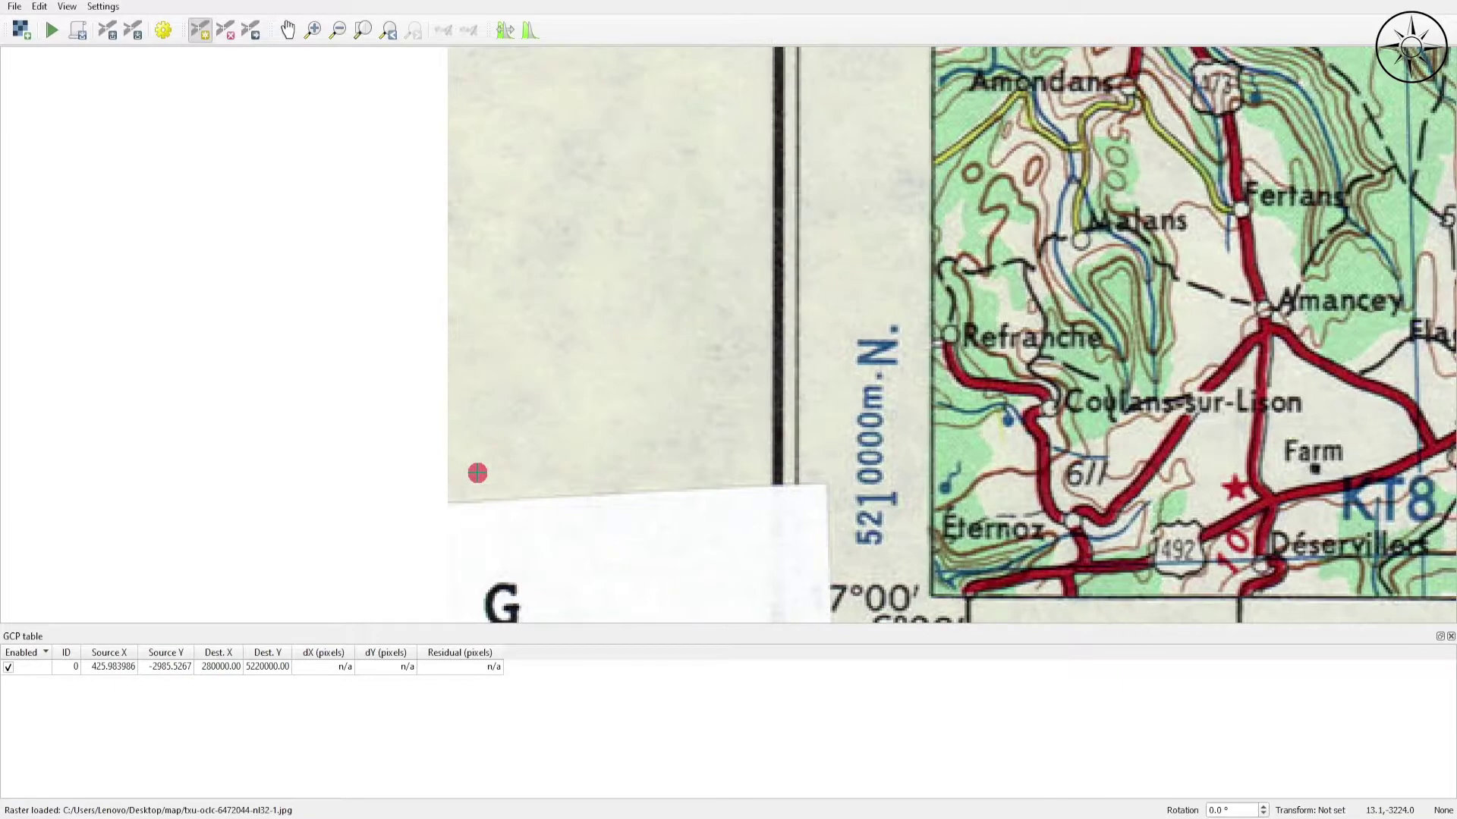
pyautogui.scroll(-2, 501, 470)
pyautogui.scroll(-1, 522, 466)
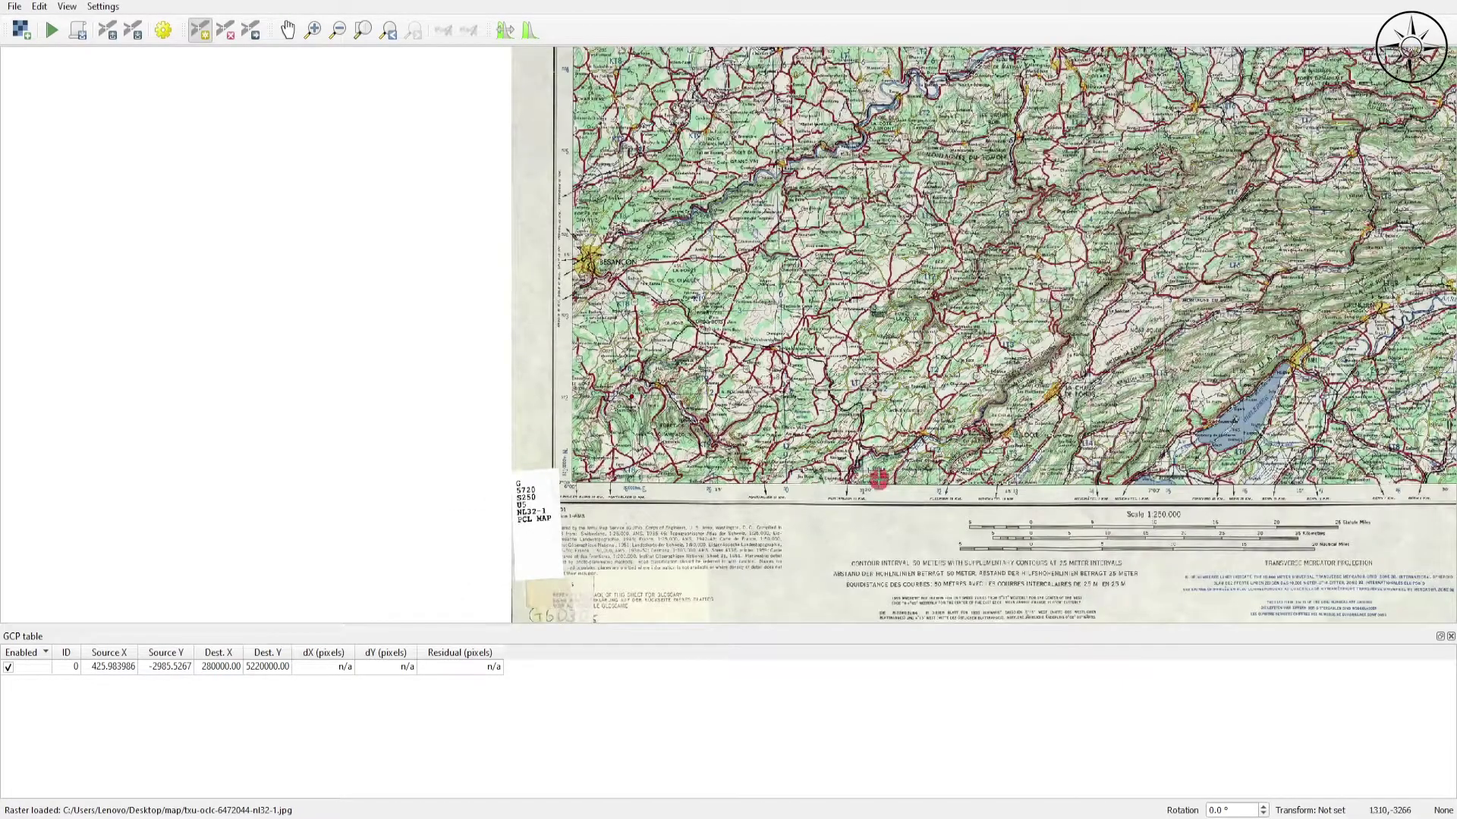
pyautogui.scroll(-2, 986, 460)
pyautogui.scroll(5, 986, 447)
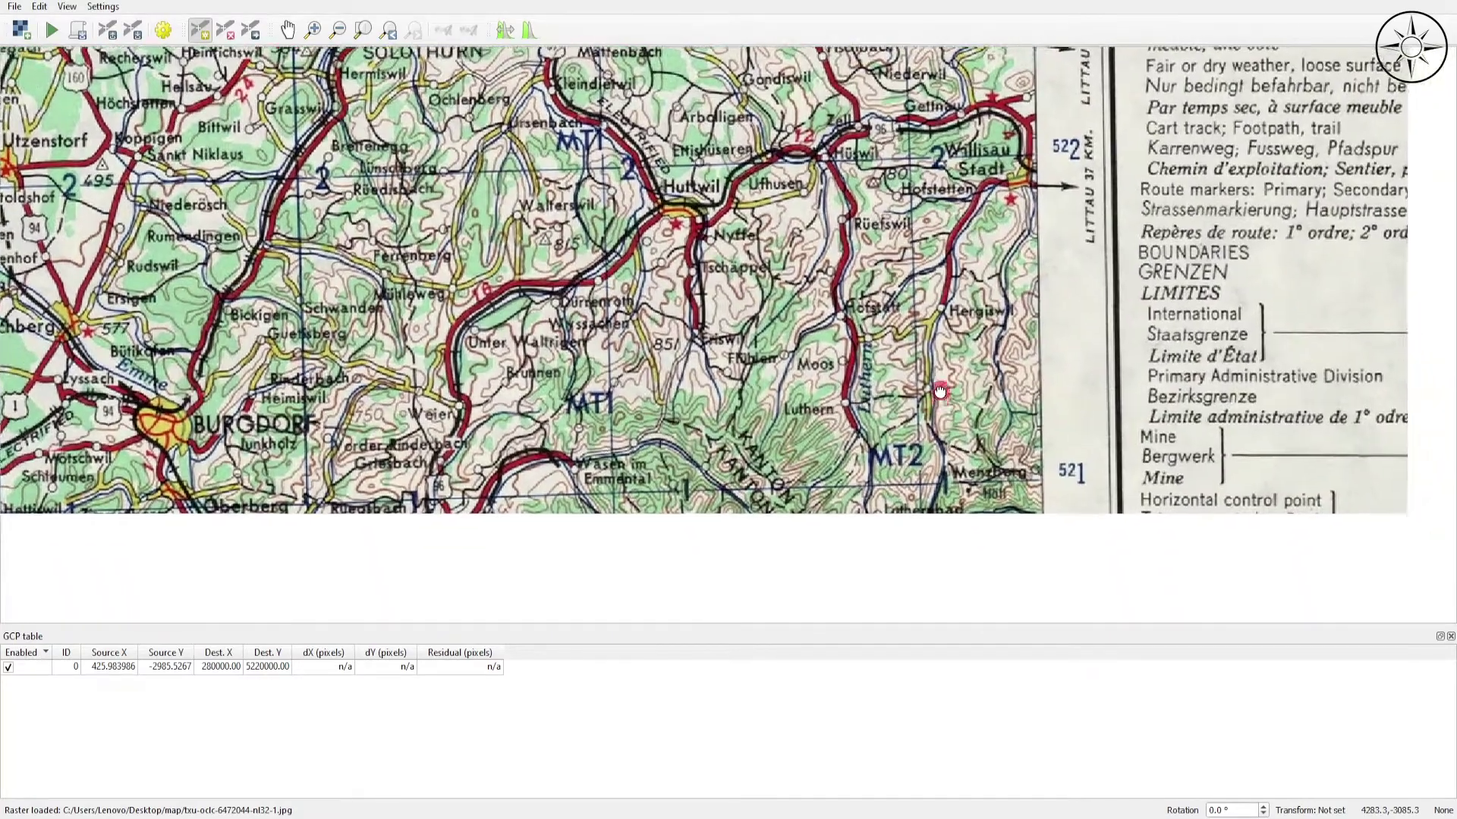
pyautogui.moveTo(940, 392); pyautogui.dragTo(937, 190)
pyautogui.scroll(3, 895, 403)
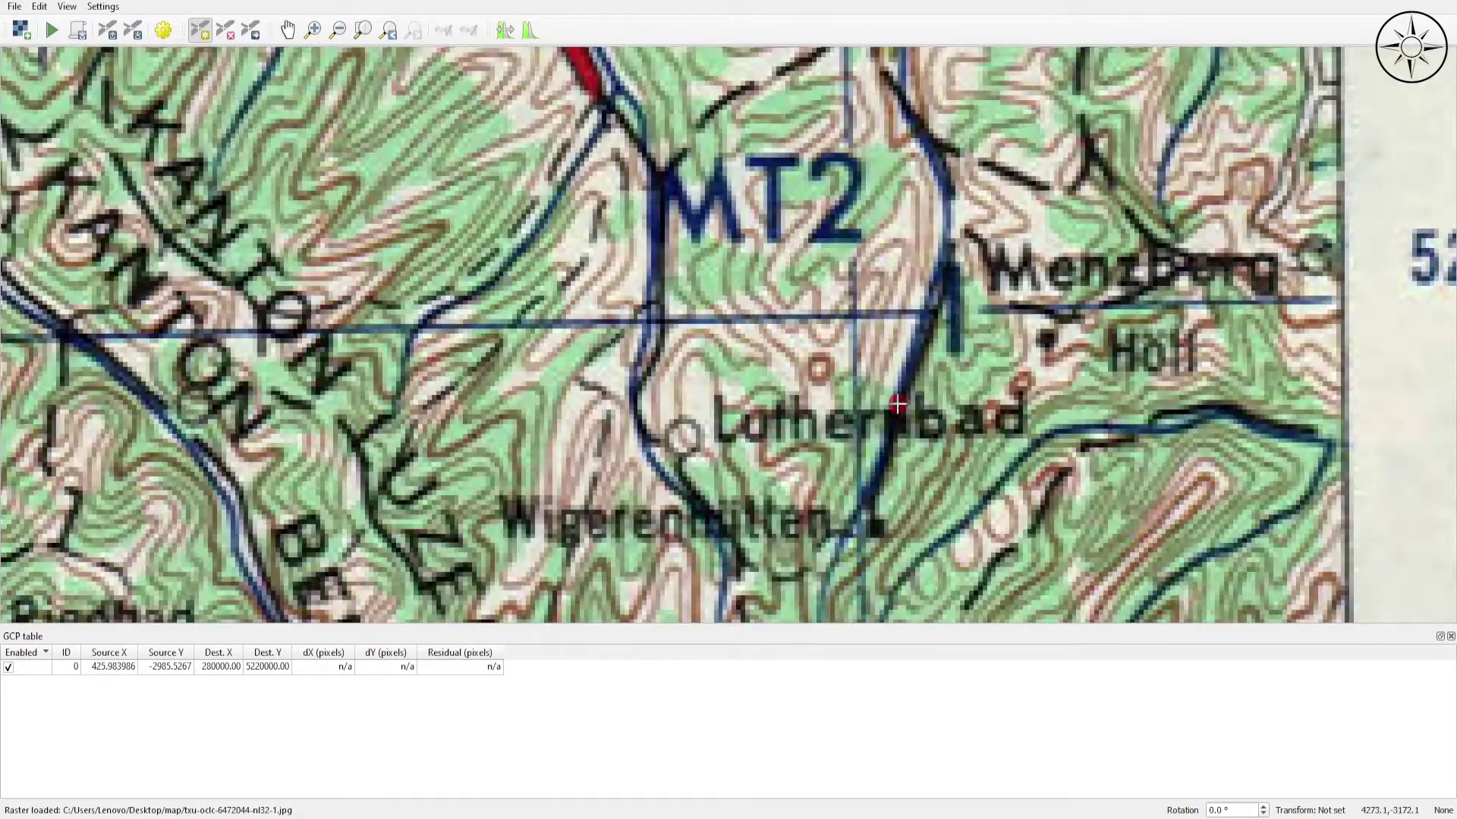
pyautogui.scroll(-1, 903, 434)
pyautogui.scroll(-1, 903, 434)
pyautogui.scroll(3, 839, 293)
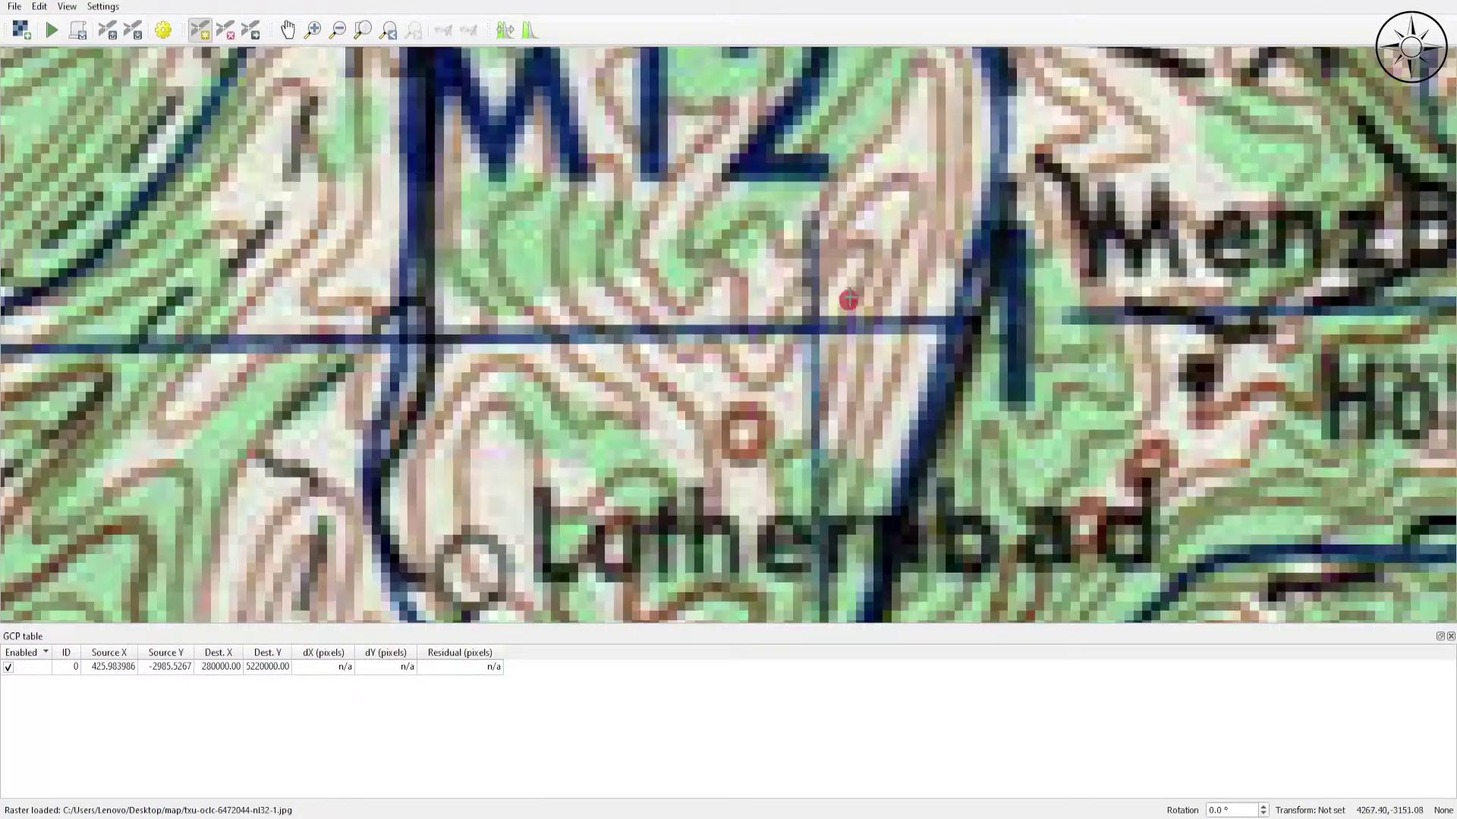
pyautogui.scroll(3, 820, 356)
pyautogui.scroll(3, 845, 320)
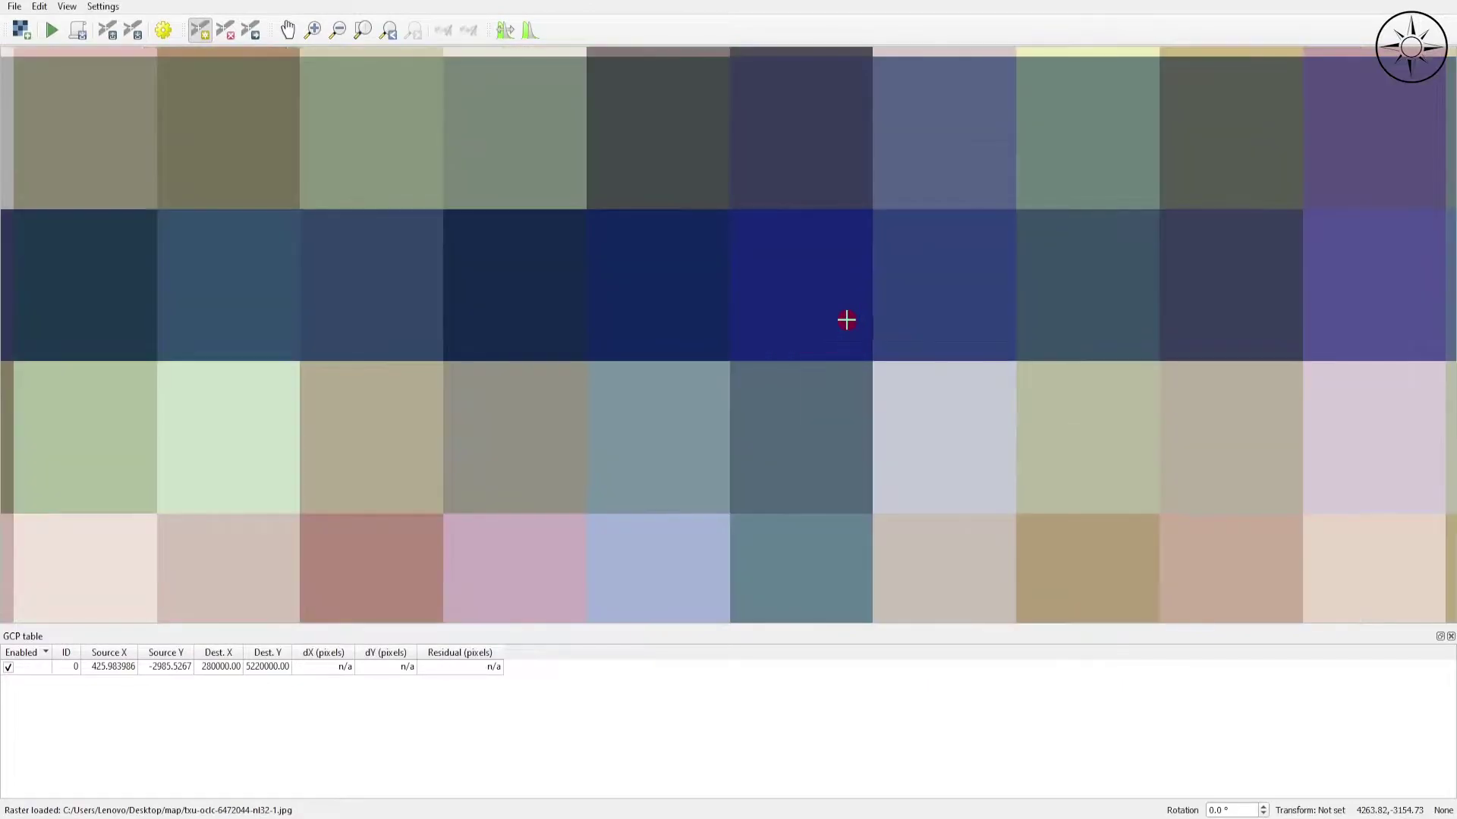
pyautogui.click(736, 364)
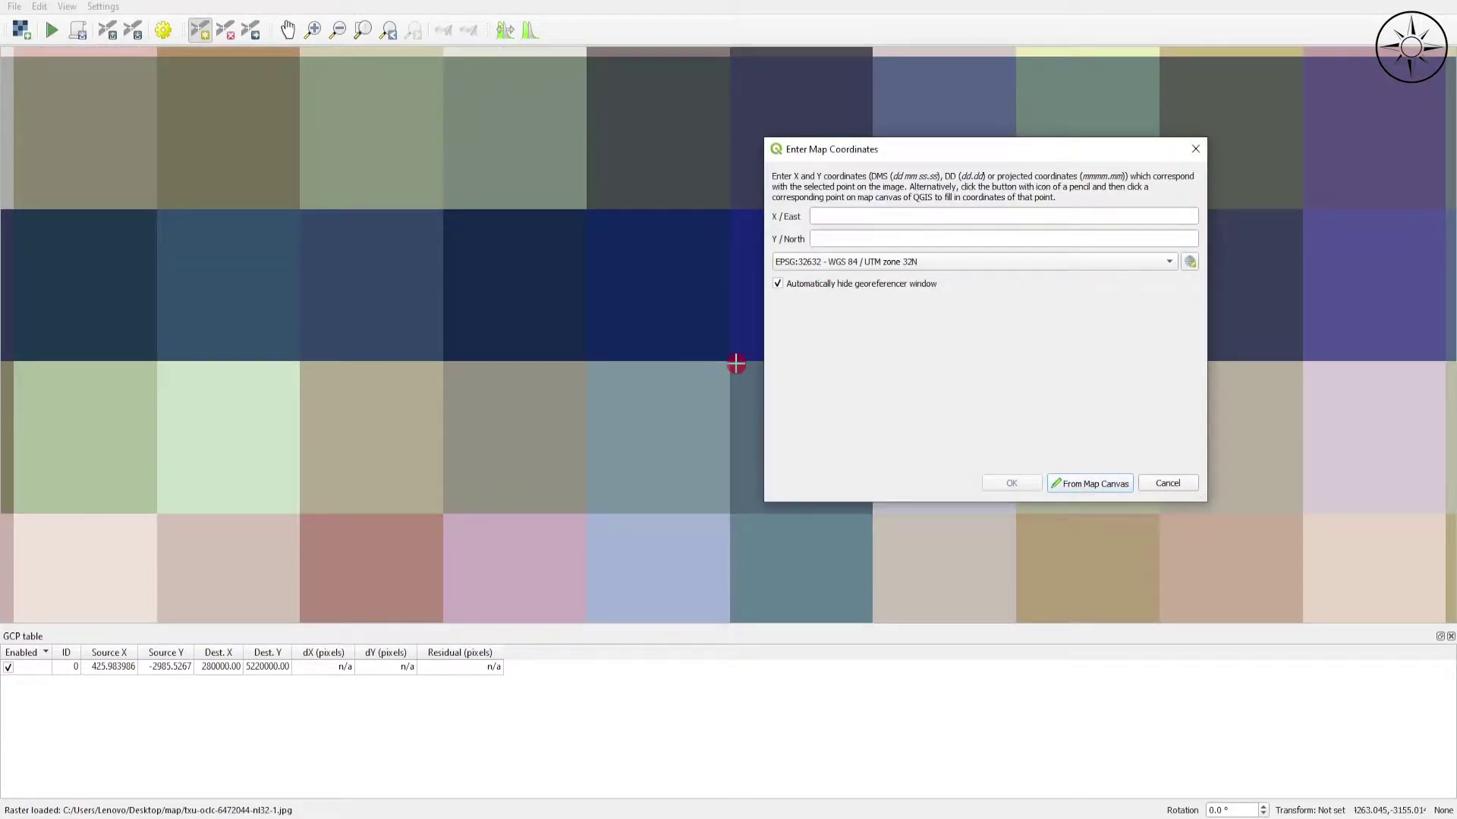
# Set the second point's coordinates to 420000 East, 5210000 North
pyautogui.scroll(-6, 733, 374)
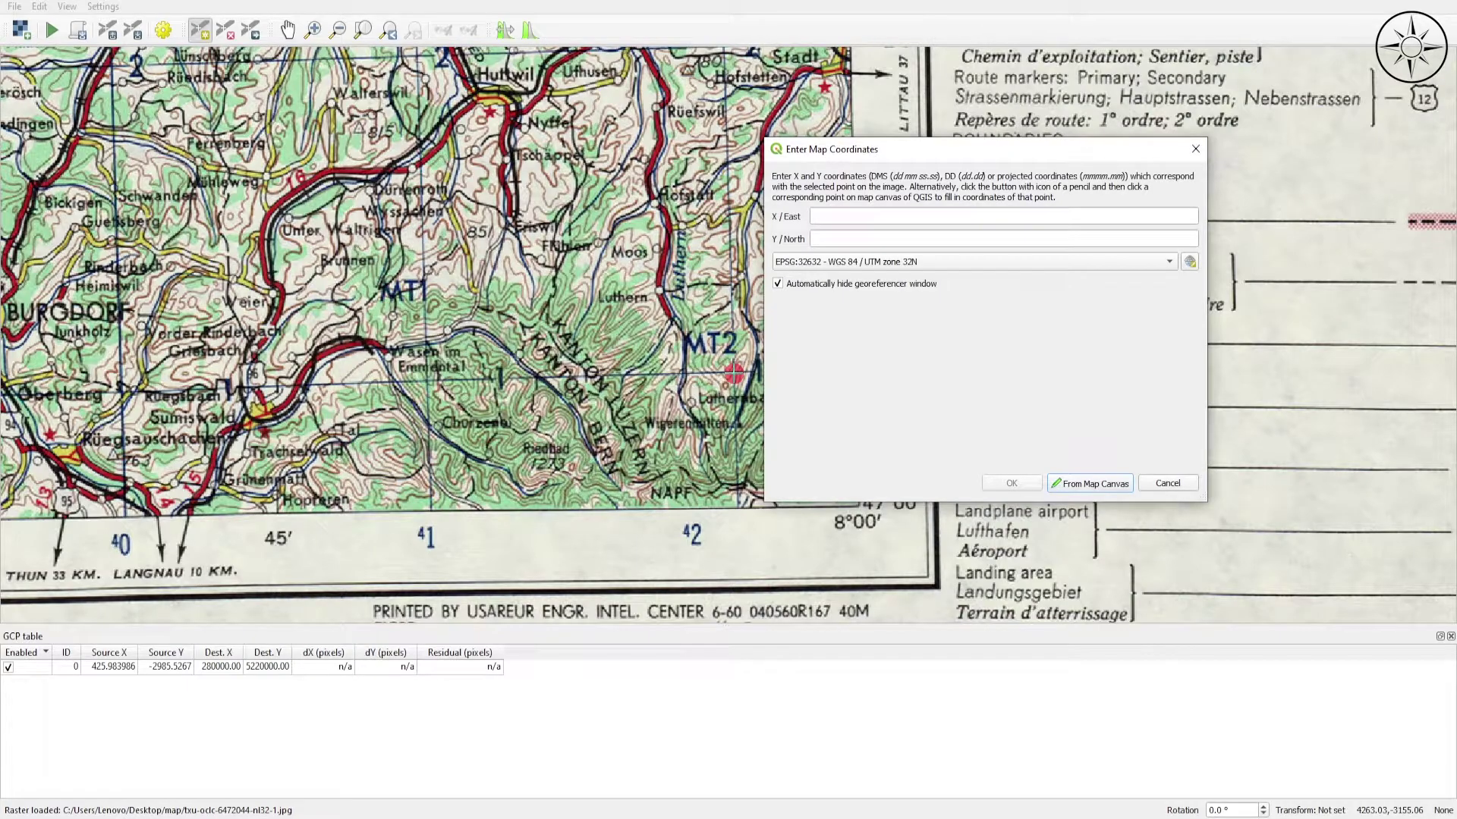
pyautogui.moveTo(908, 158); pyautogui.dragTo(1096, 205)
pyautogui.click(1048, 262)
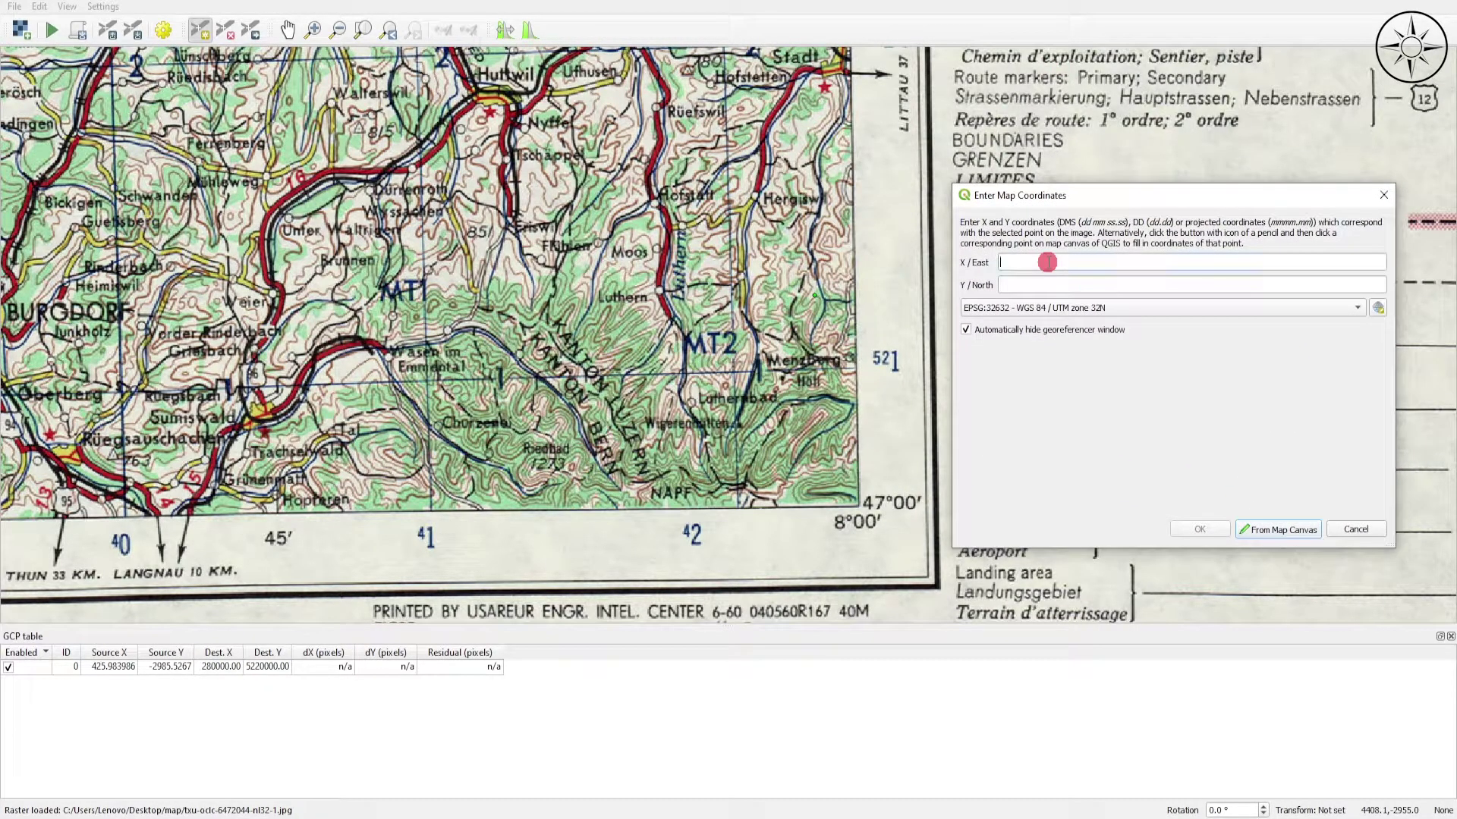
pyautogui.write('420000')
pyautogui.click(1033, 283)
pyautogui.write('5210000')
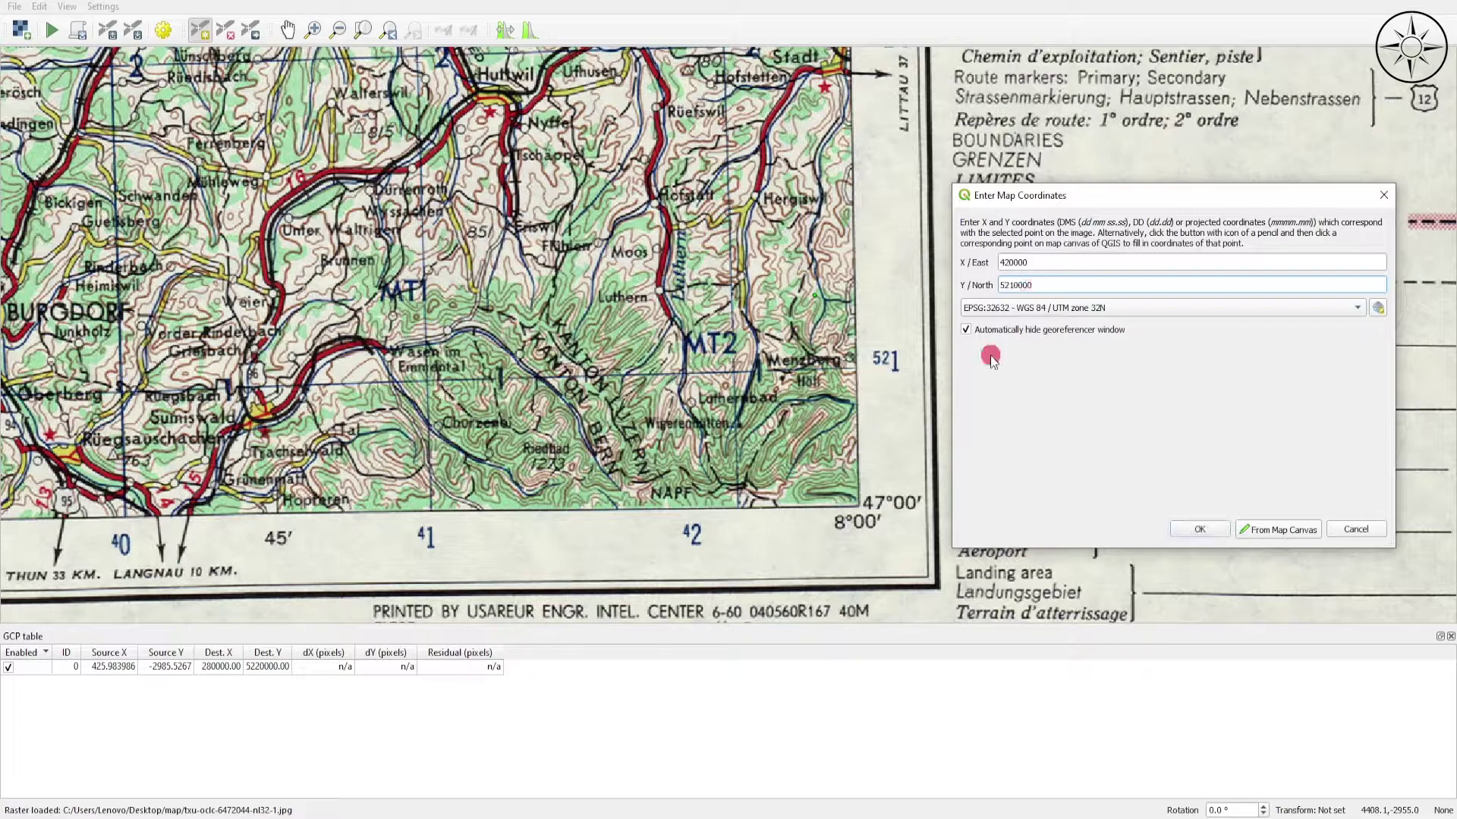
pyautogui.click(1200, 530)
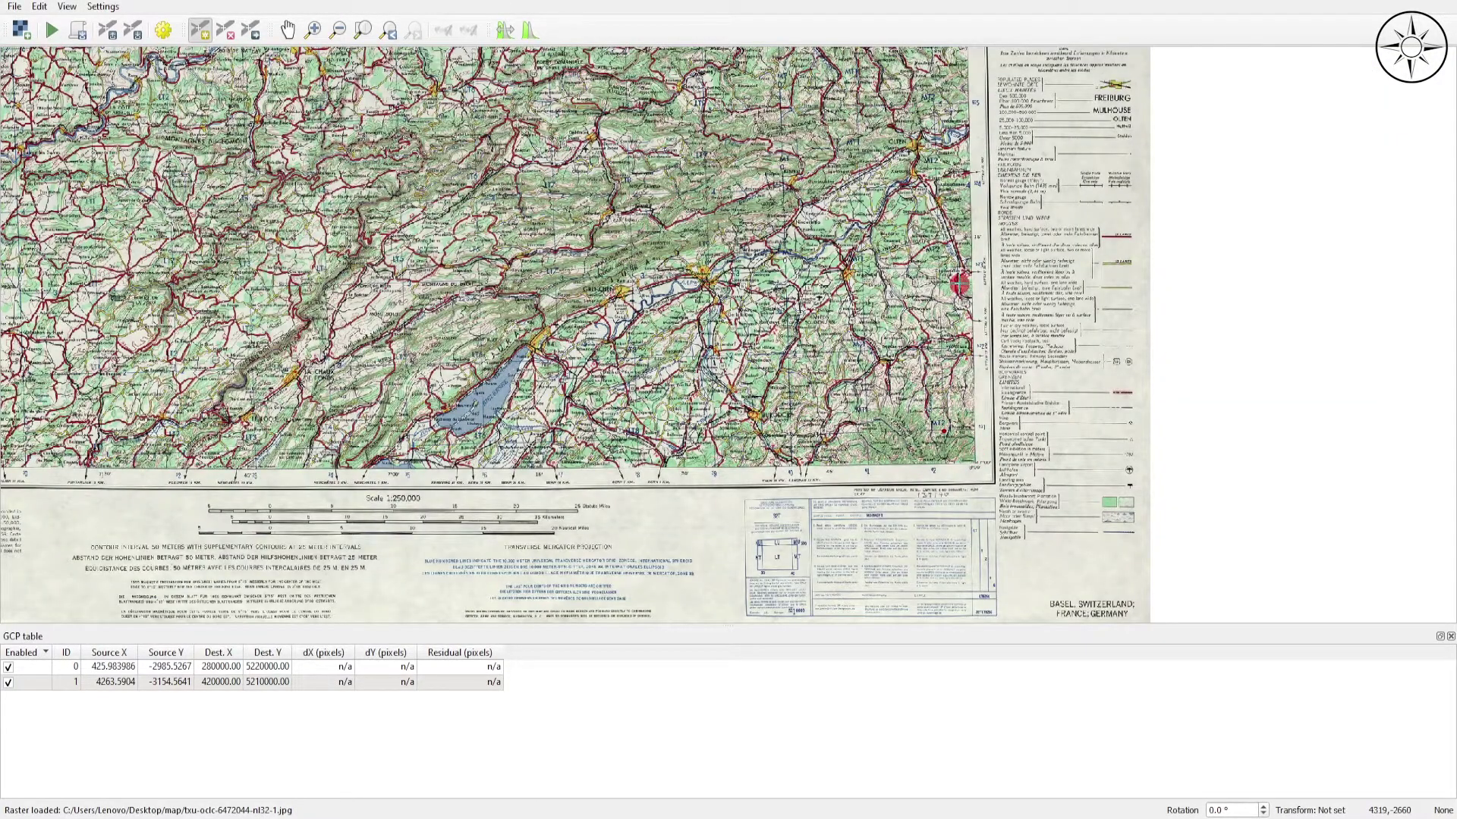
pyautogui.press('Up')
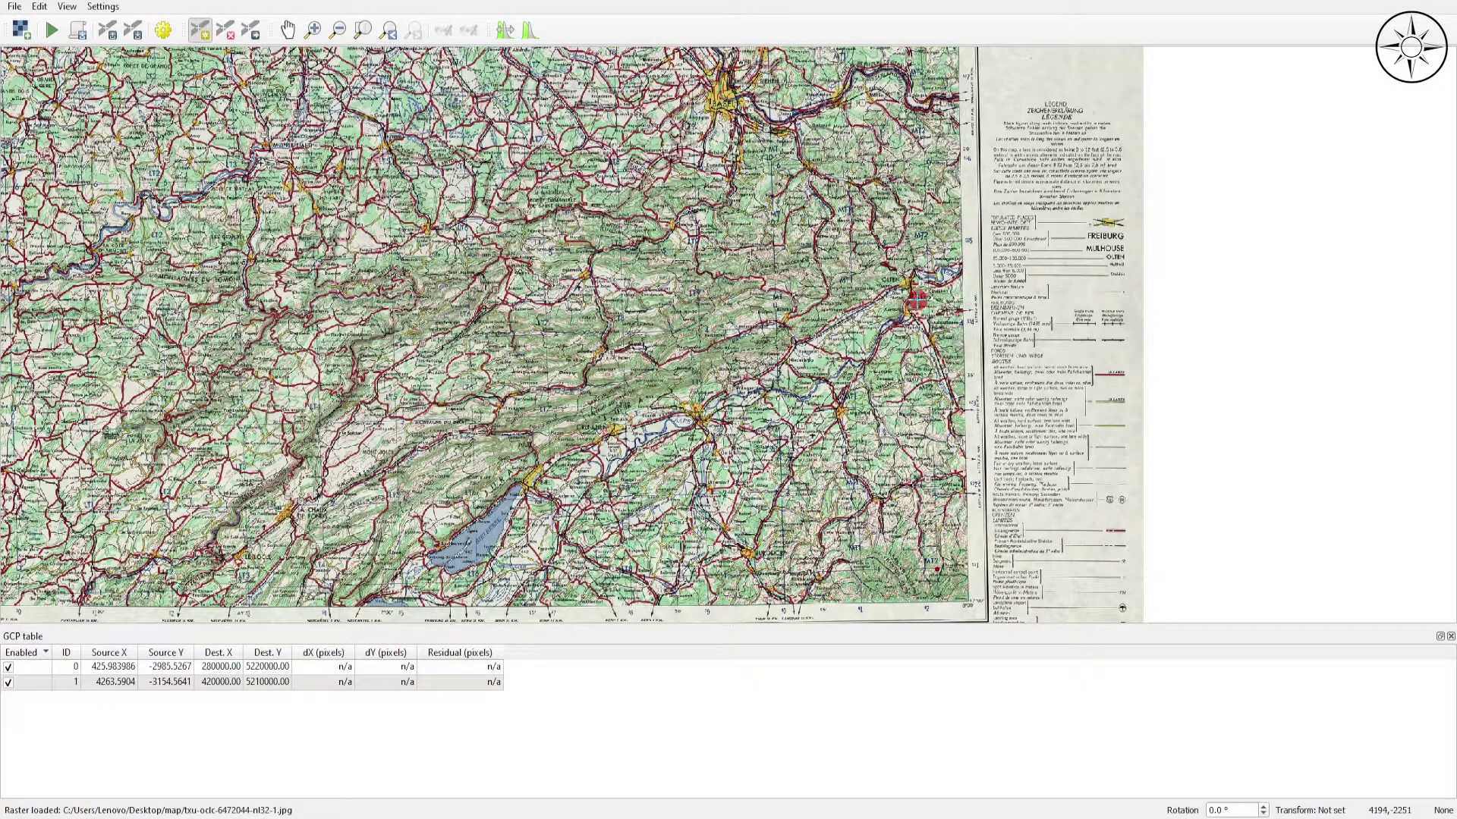
# Add a control point at the grid crossing near Oberried with coordinates 420000 / 5310000
pyautogui.scroll(15, 922, 298)
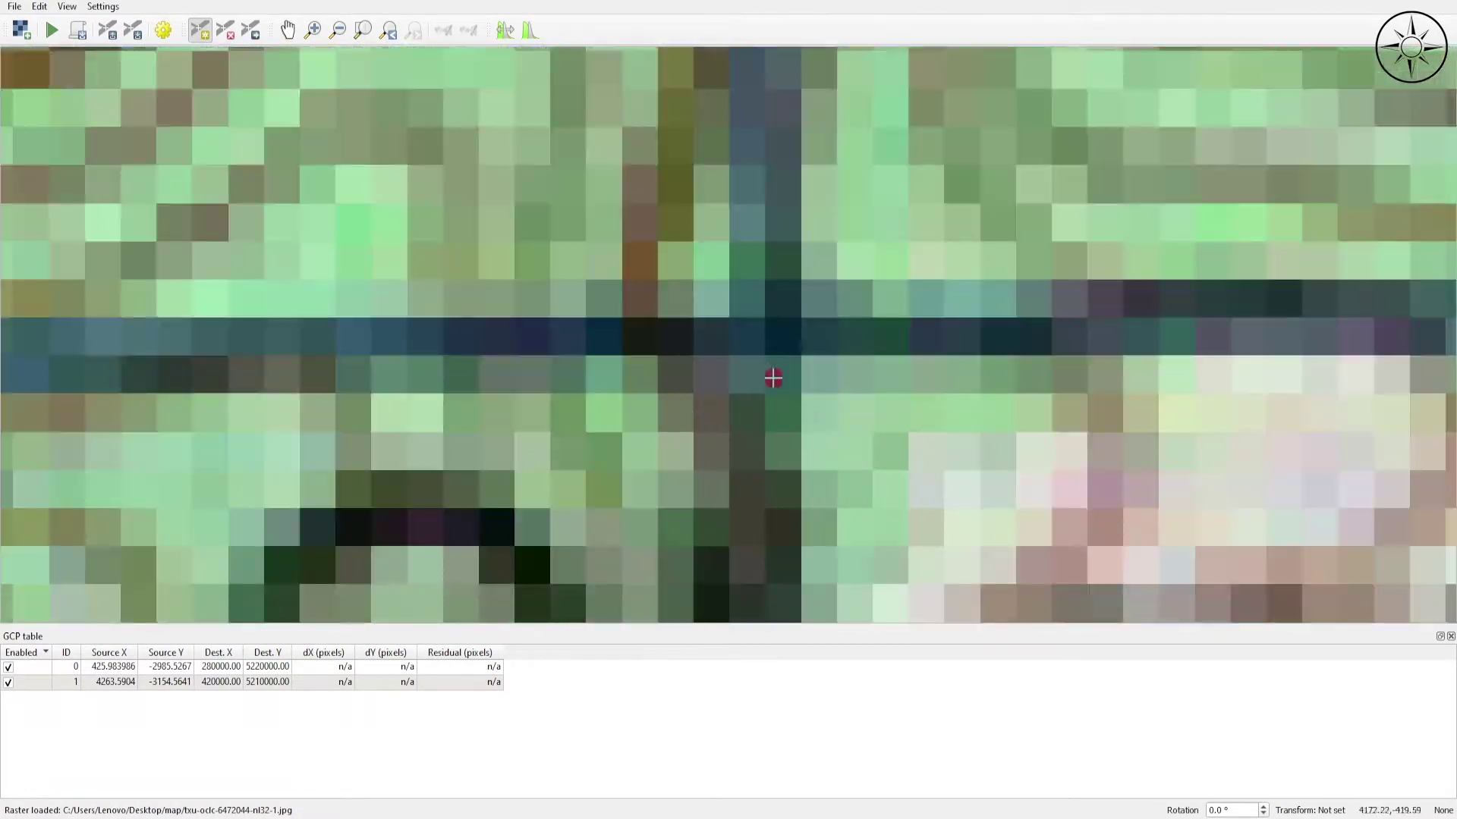
pyautogui.click(781, 300)
pyautogui.scroll(-12, 781, 300)
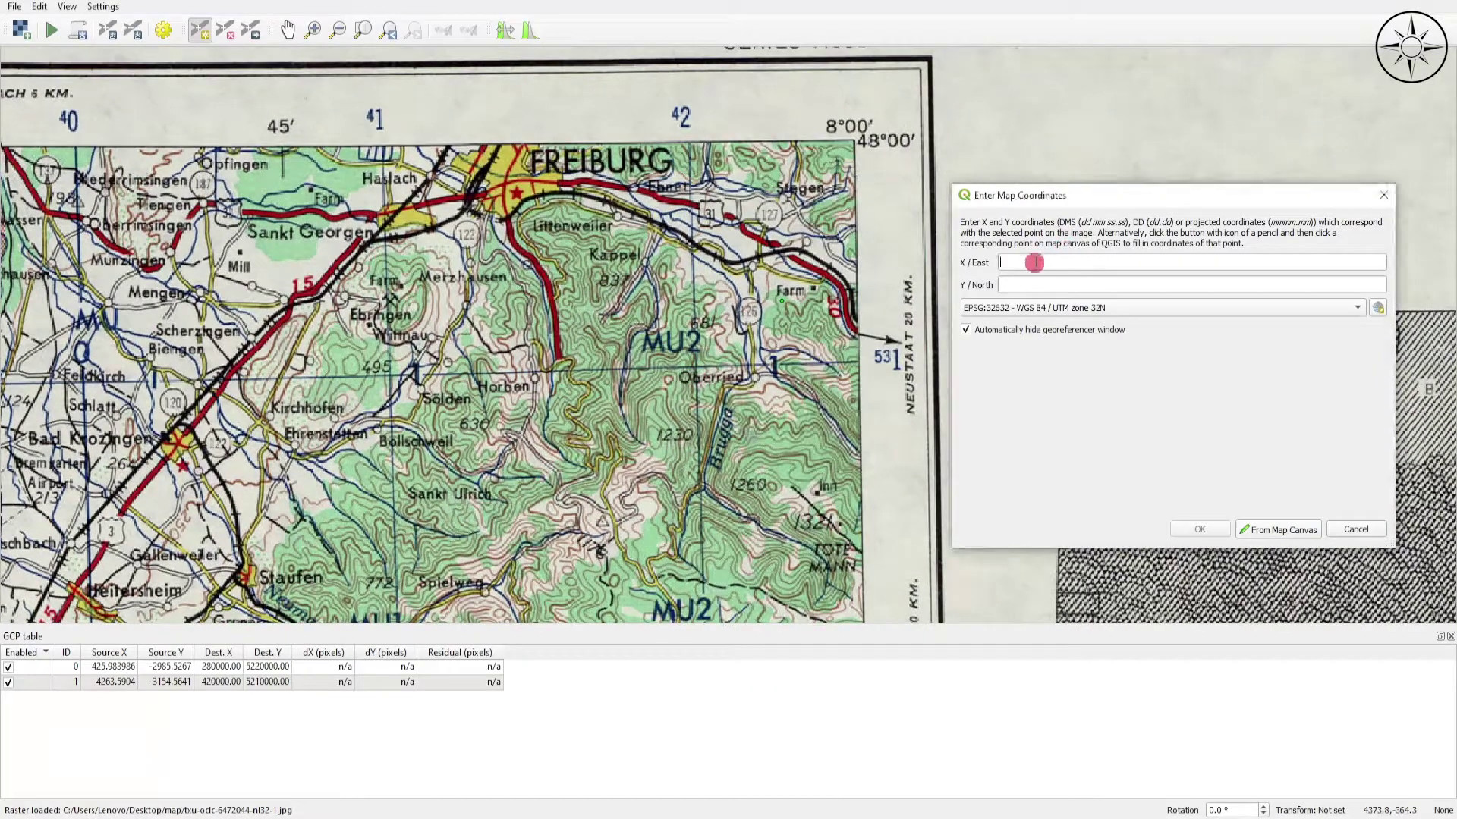
pyautogui.click(1034, 263)
pyautogui.write('420000')
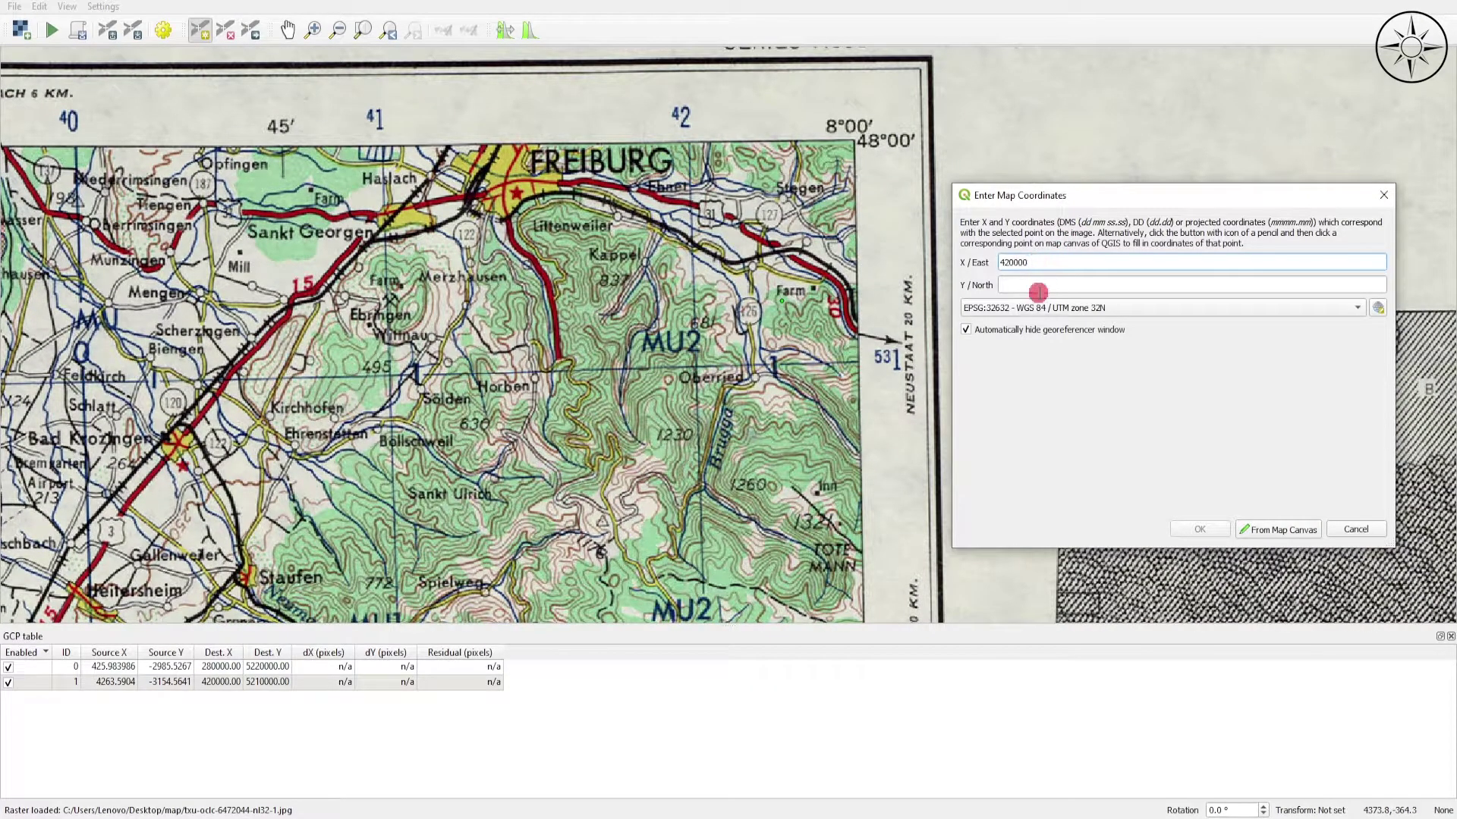
pyautogui.click(1038, 284)
pyautogui.write('5310000')
pyautogui.click(1199, 529)
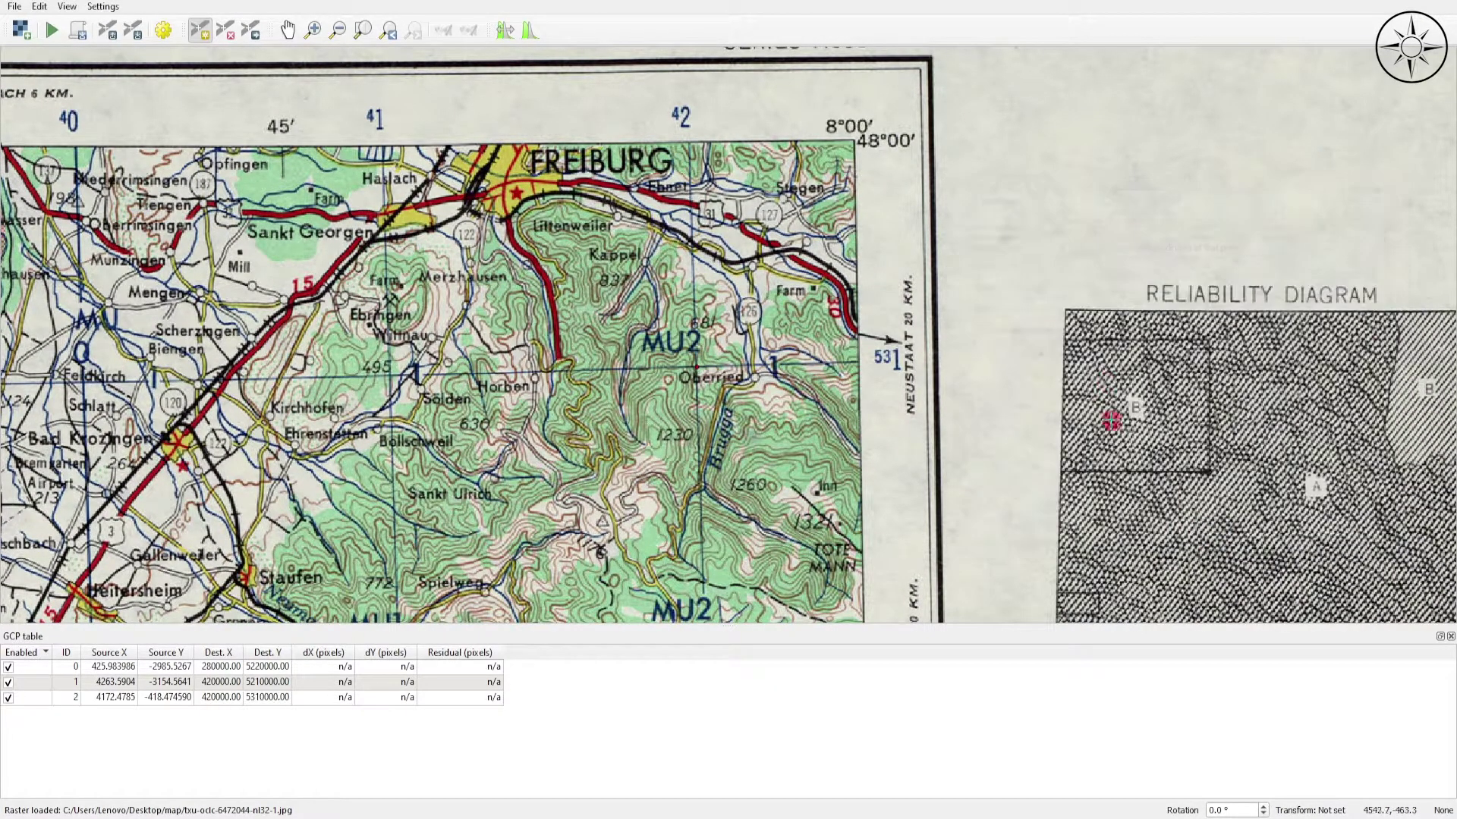
# Add a control point at the grid crossing near Hurecourt with coordinates 280000 / 5310000
pyautogui.scroll(3, 666, 304)
pyautogui.scroll(-10, 614, 302)
pyautogui.scroll(15, 614, 302)
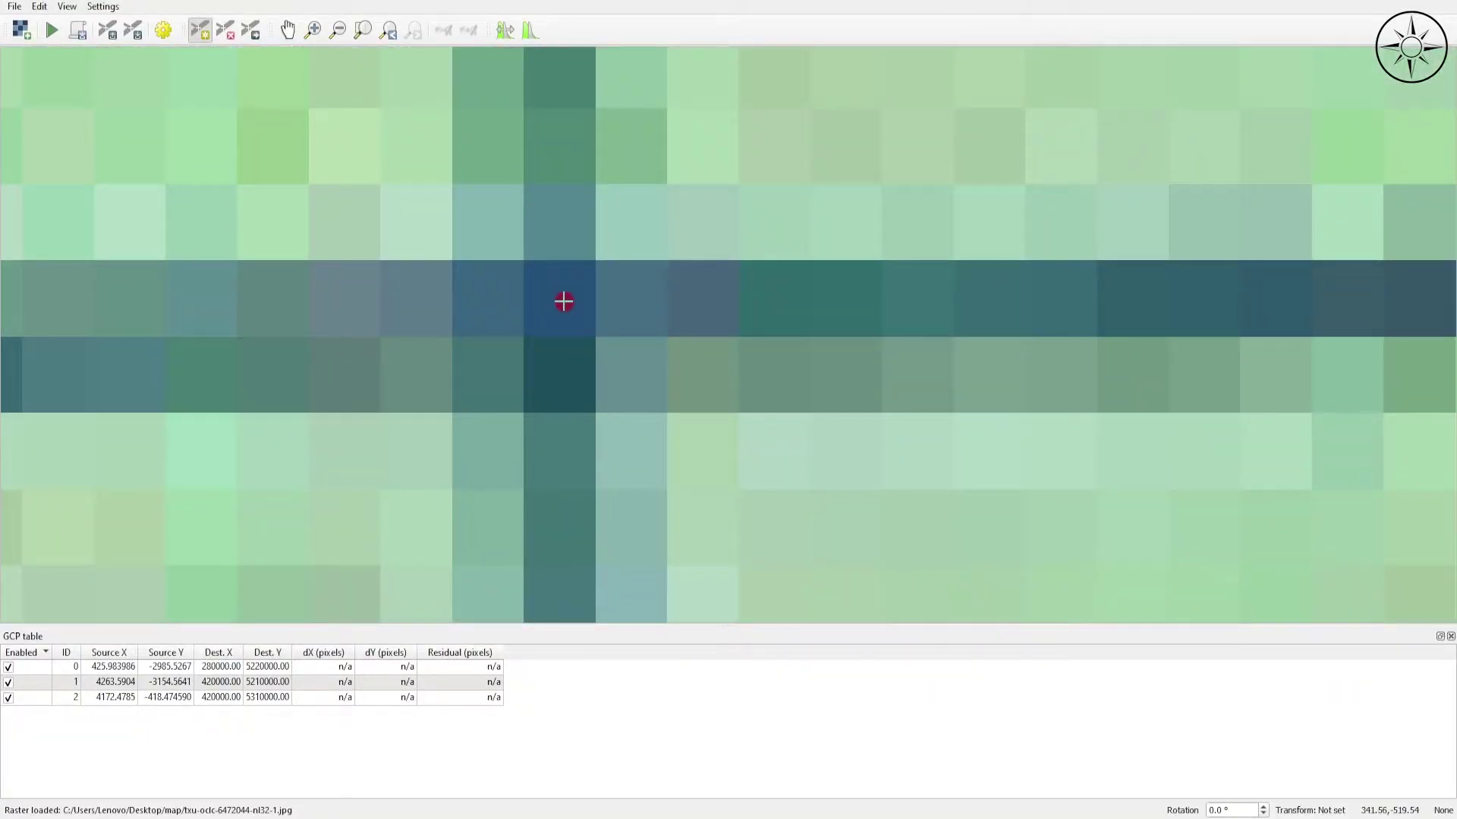
pyautogui.click(564, 302)
pyautogui.scroll(-15, 670, 305)
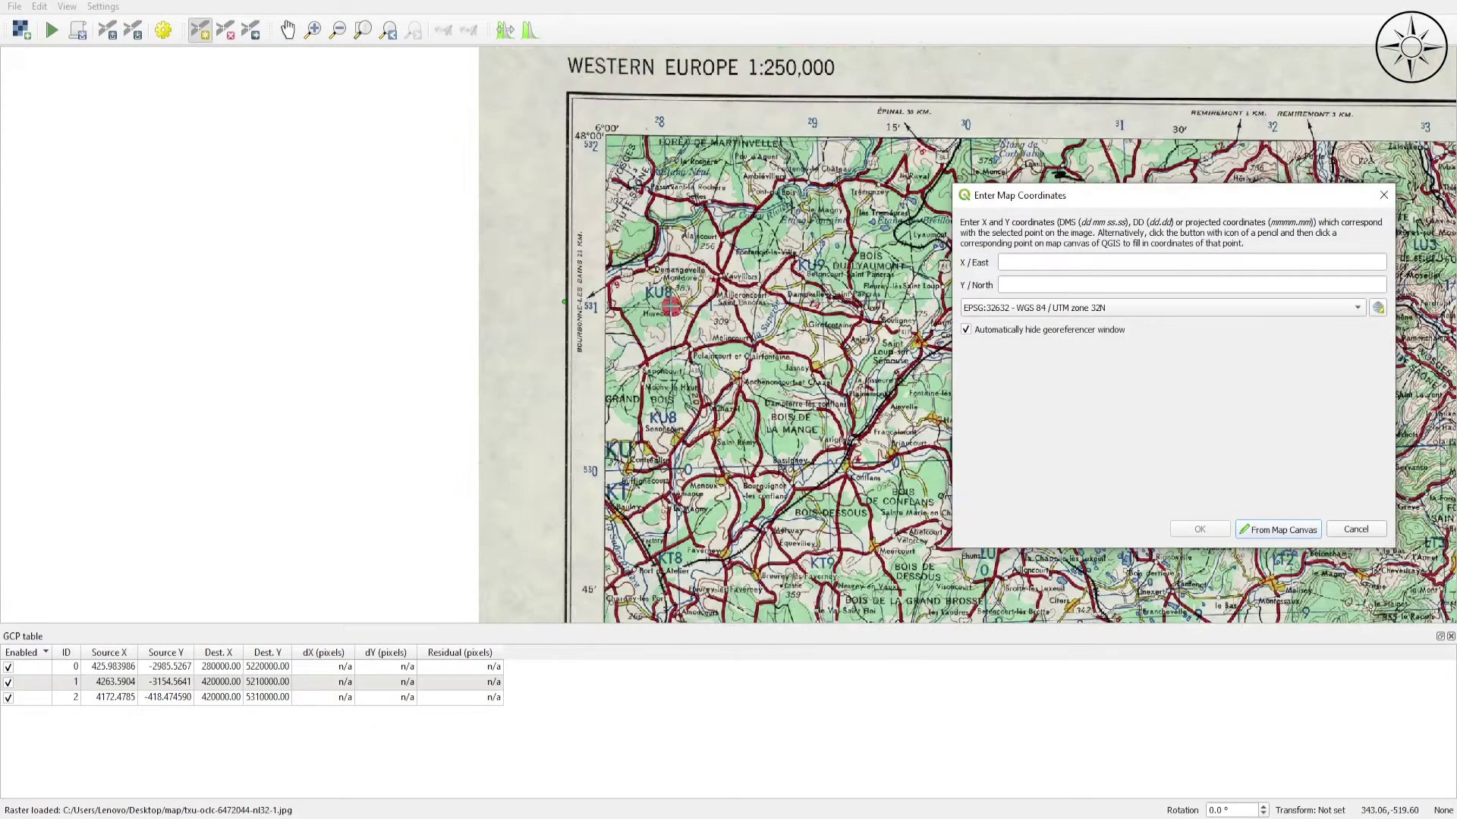
pyautogui.scroll(4, 603, 432)
pyautogui.click(1029, 261)
pyautogui.write('280000')
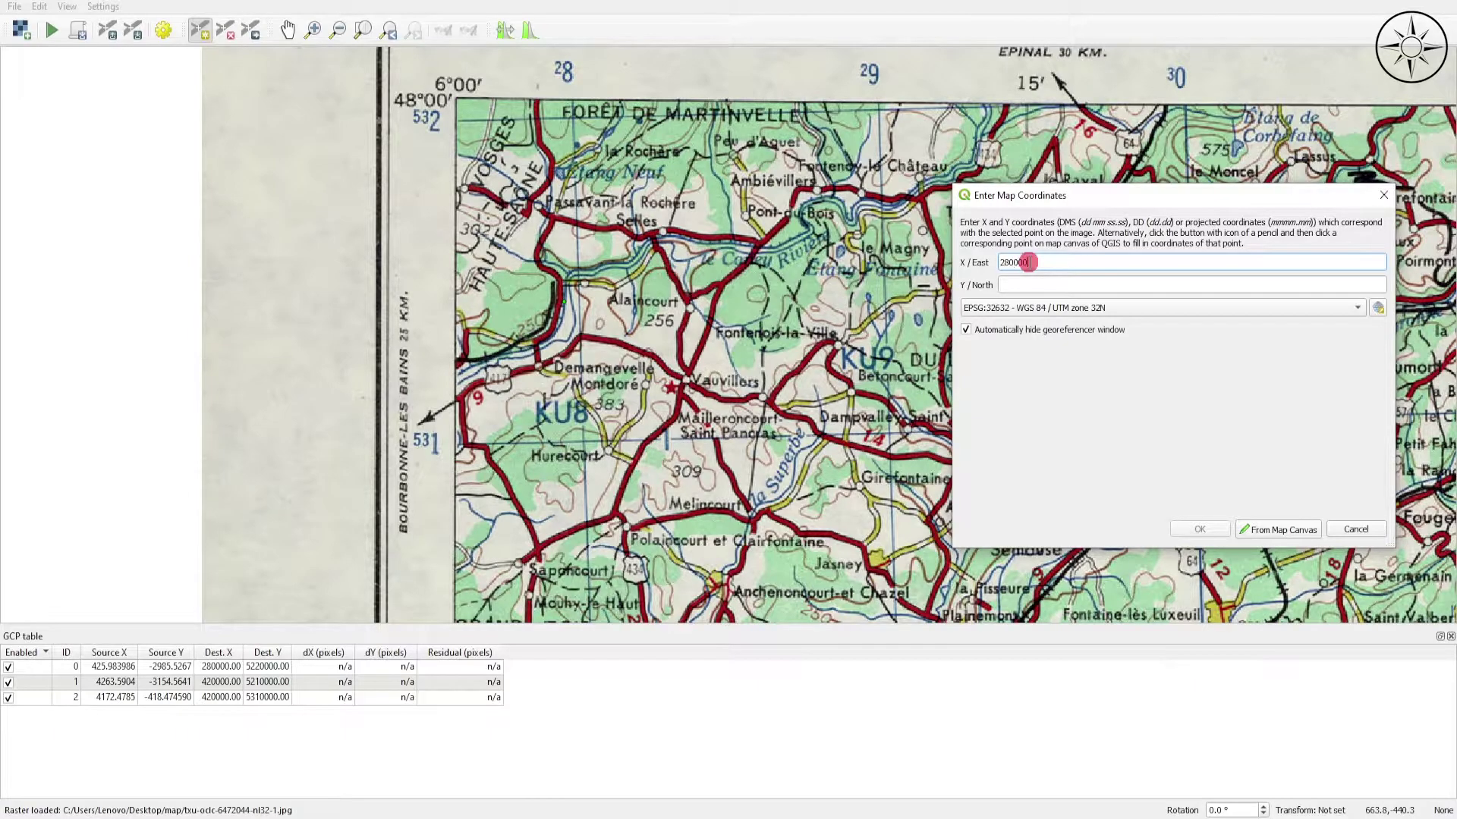
pyautogui.press('Tab')
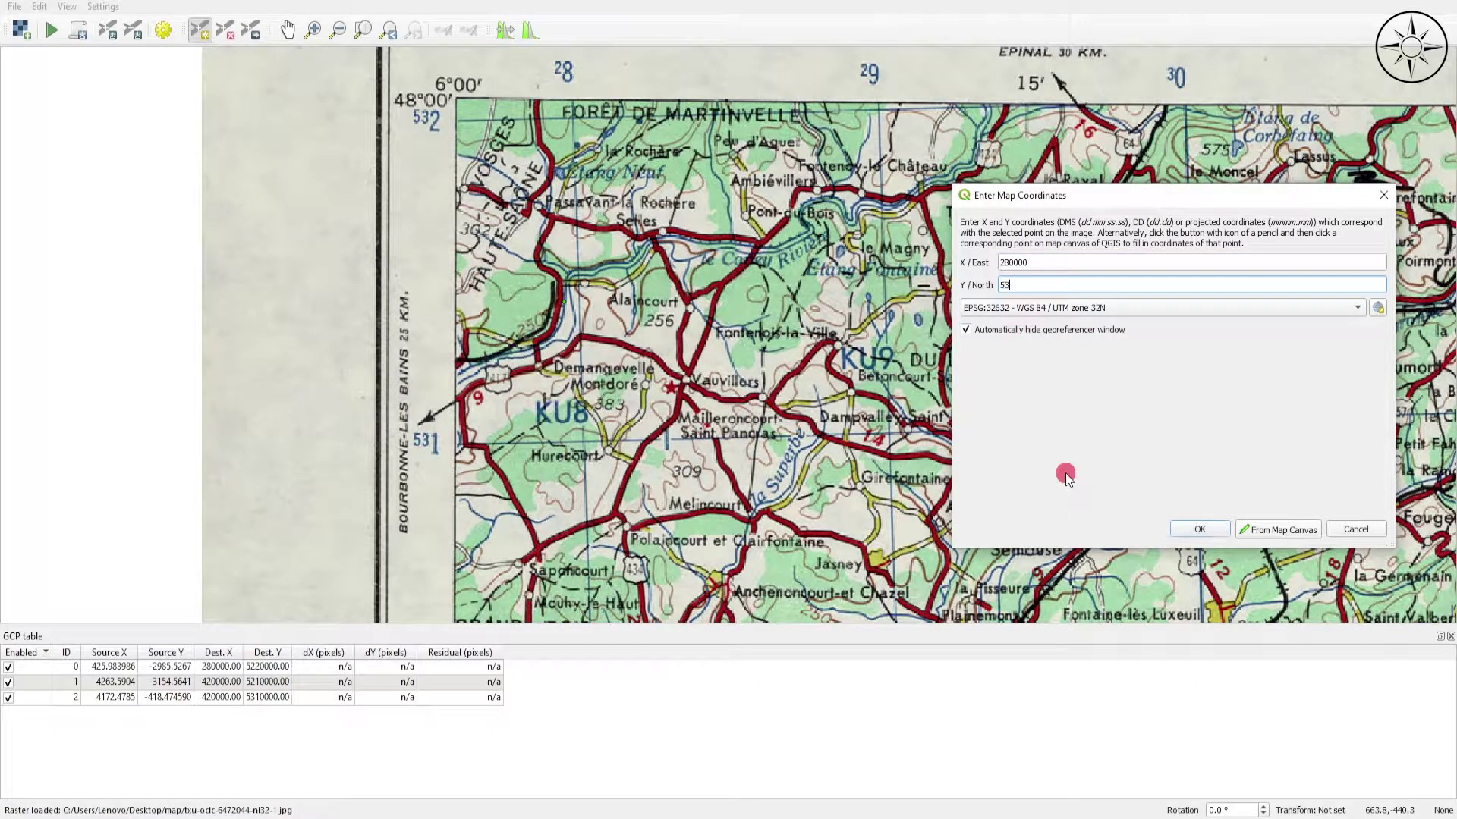
pyautogui.write('5310000')
pyautogui.press('Return')
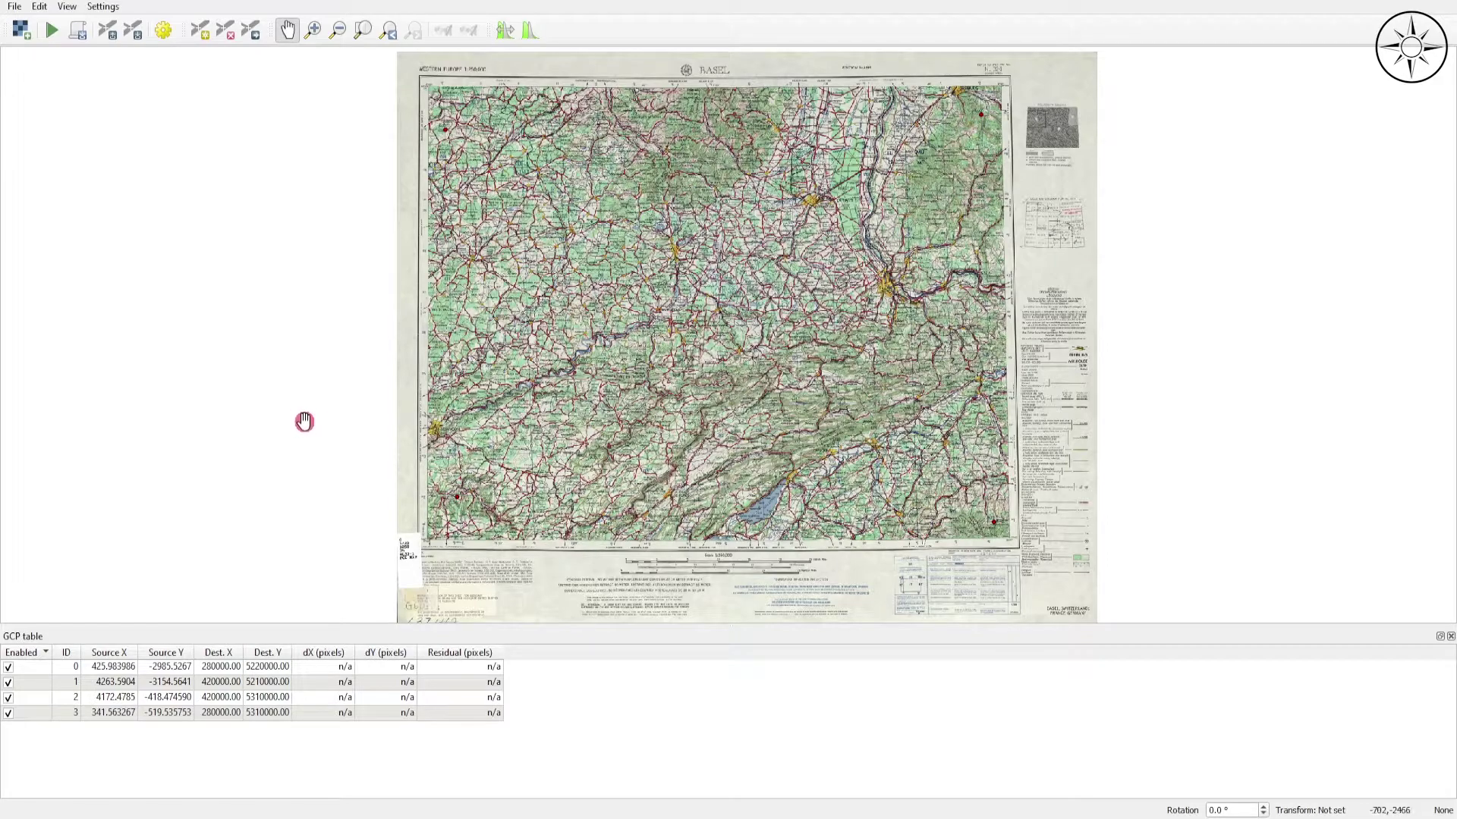
# Set the transformation type to Polynomial 1 and bring up the target CRS selector
pyautogui.click(162, 30)
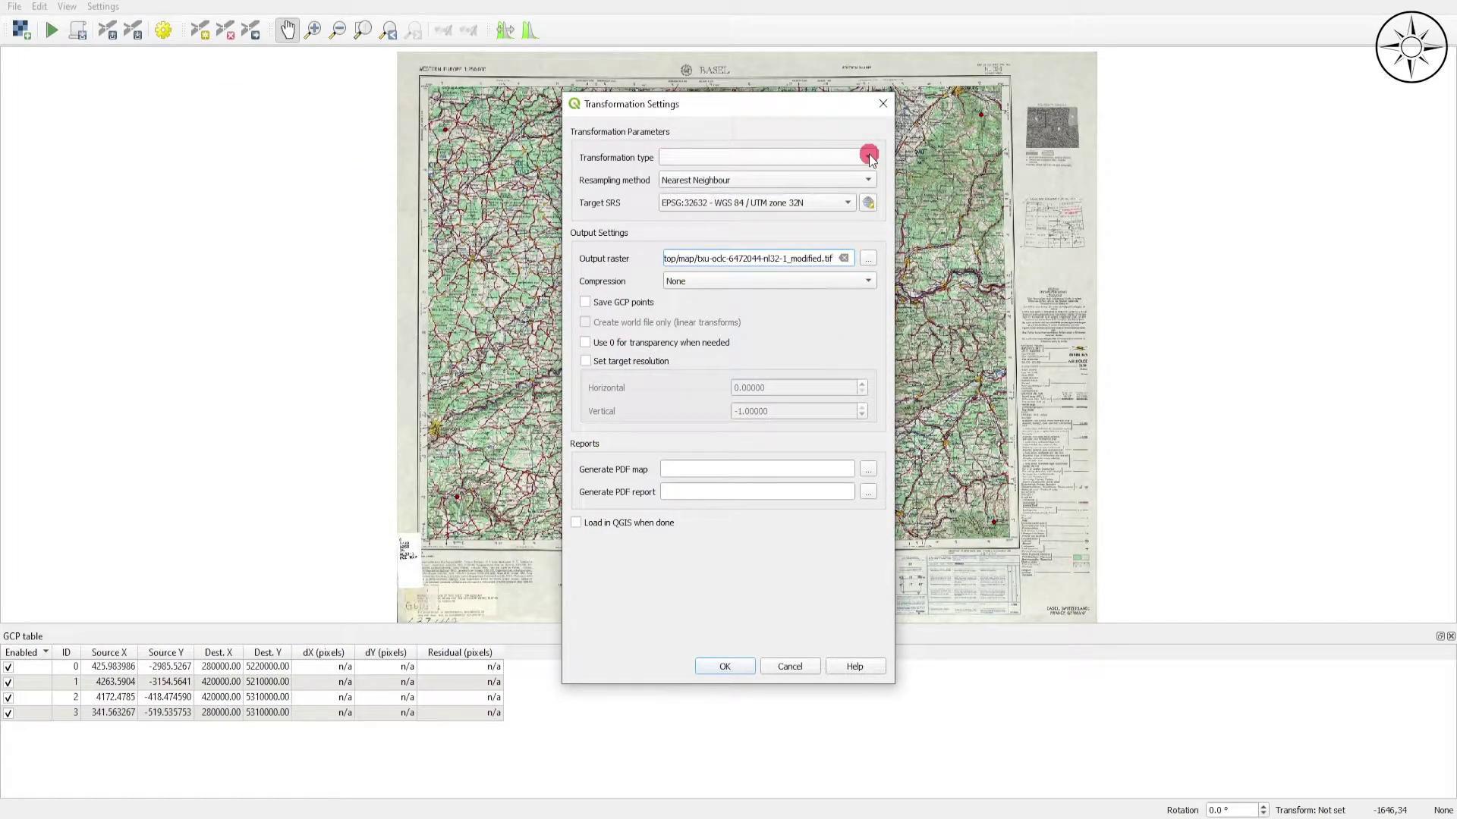
pyautogui.click(870, 157)
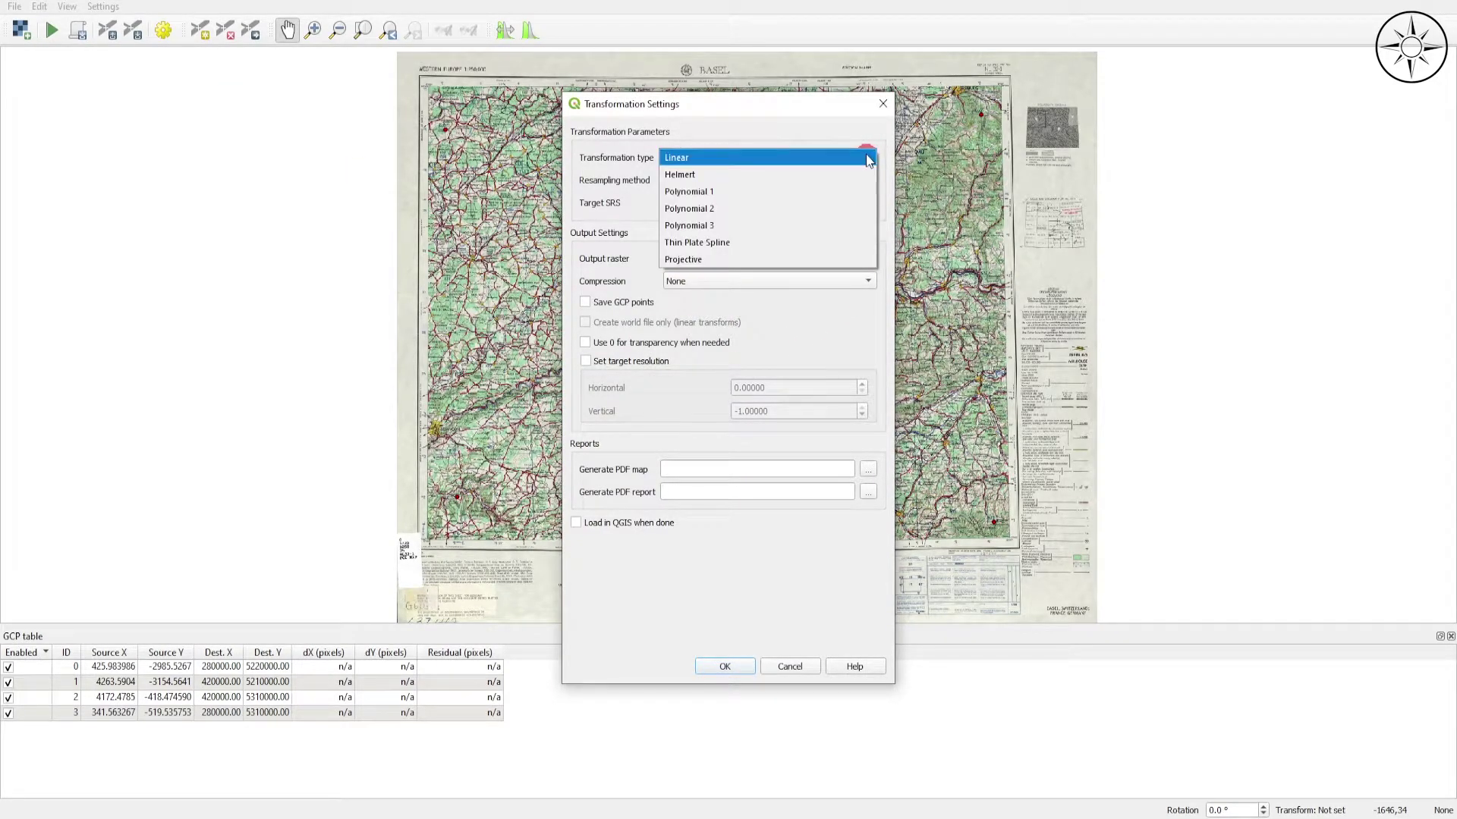
pyautogui.click(846, 196)
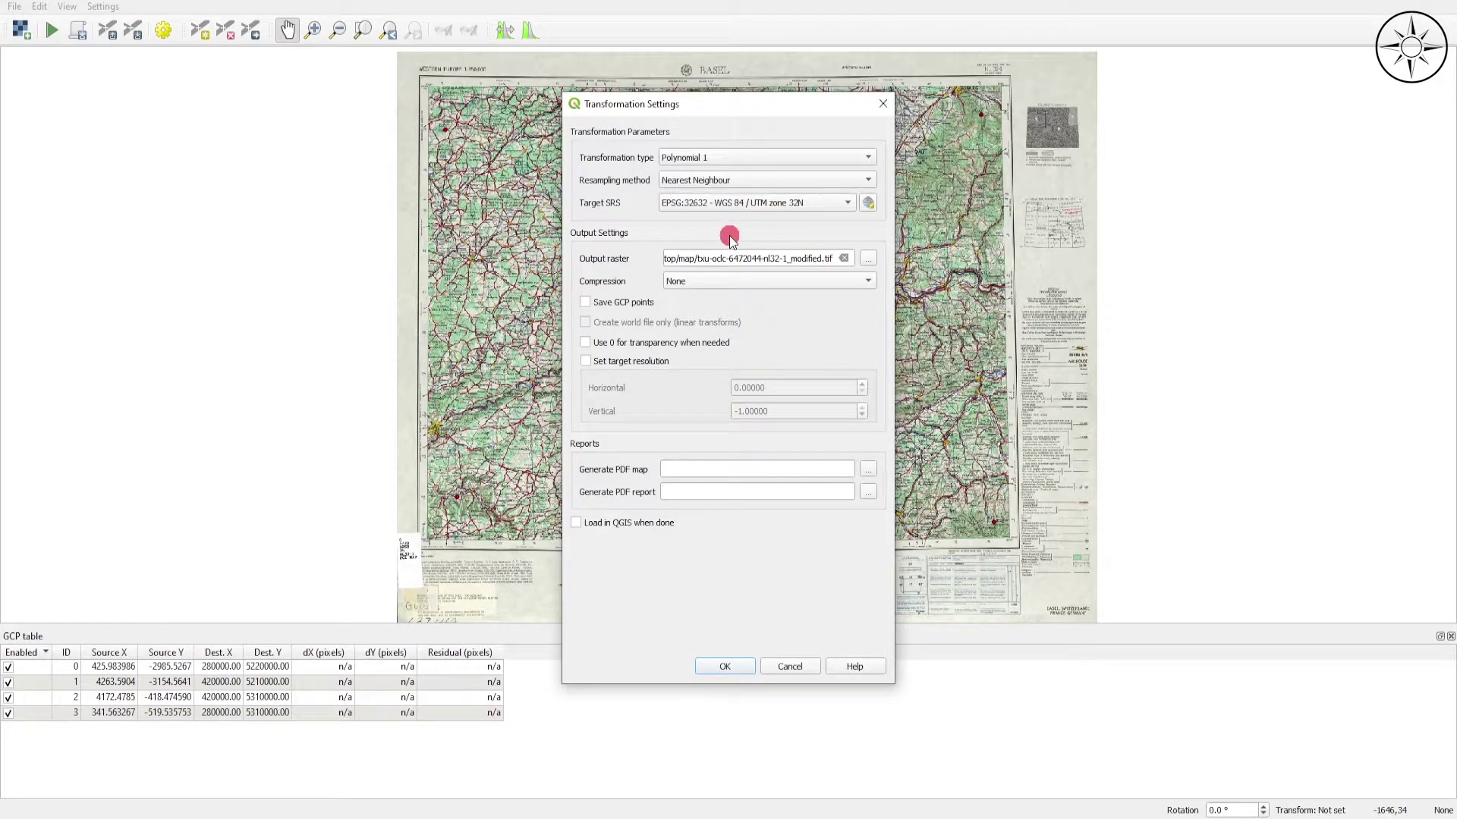
pyautogui.click(872, 205)
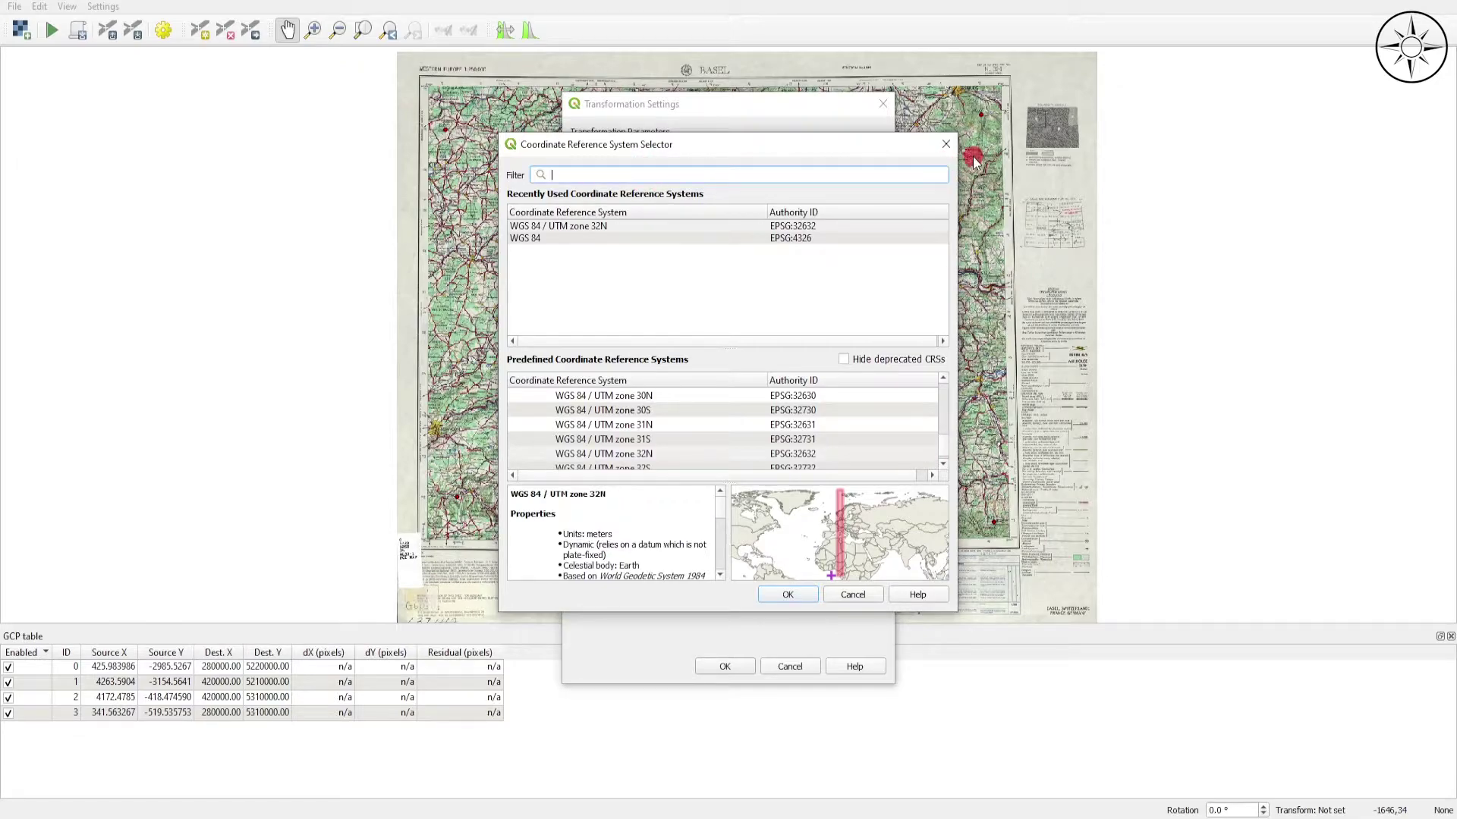
# Target EPSG:32632, enable Save GCP points and Load in QGIS when done, and accept the settings
pyautogui.click(945, 144)
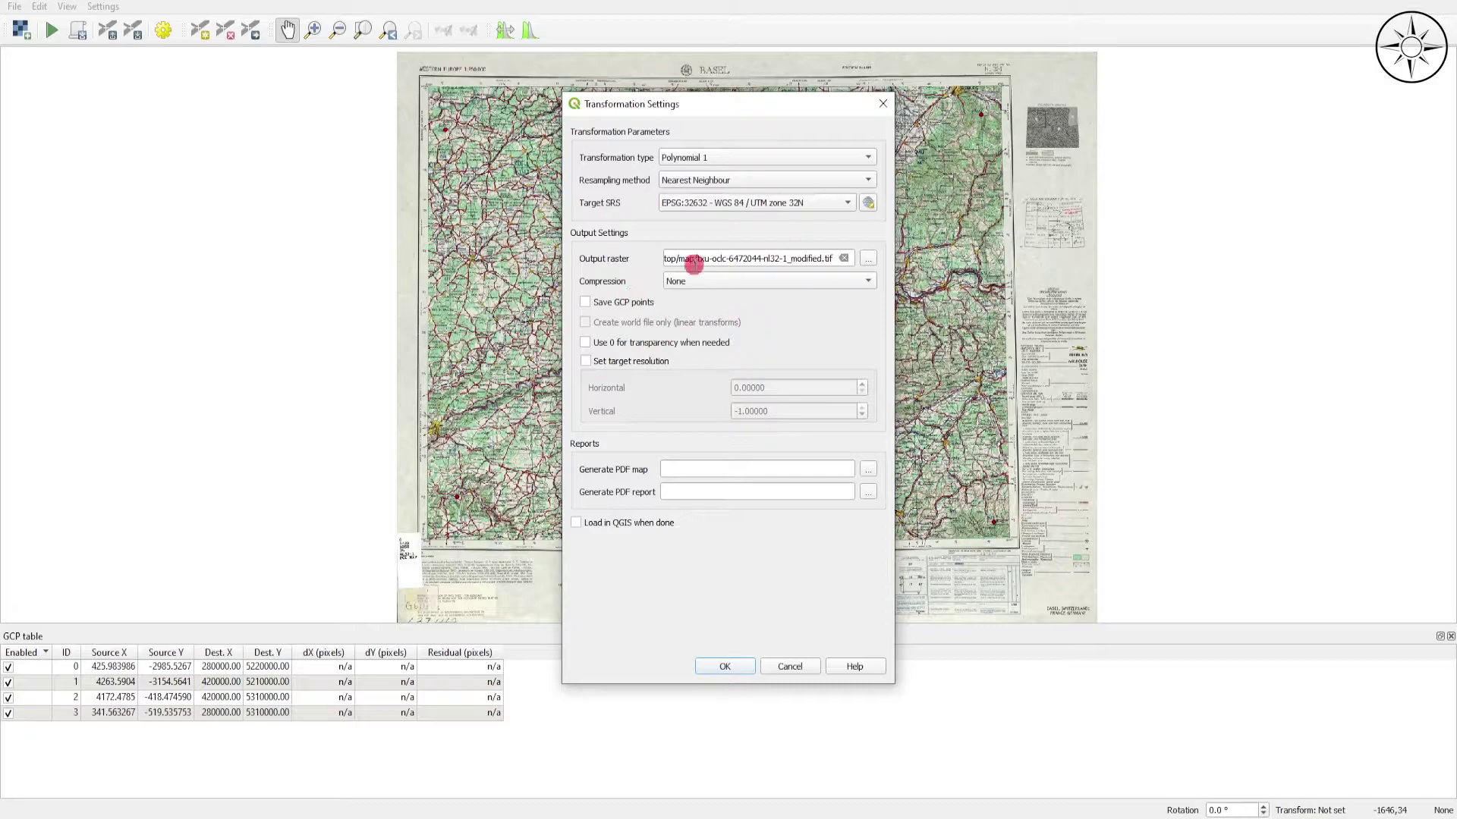
pyautogui.click(585, 302)
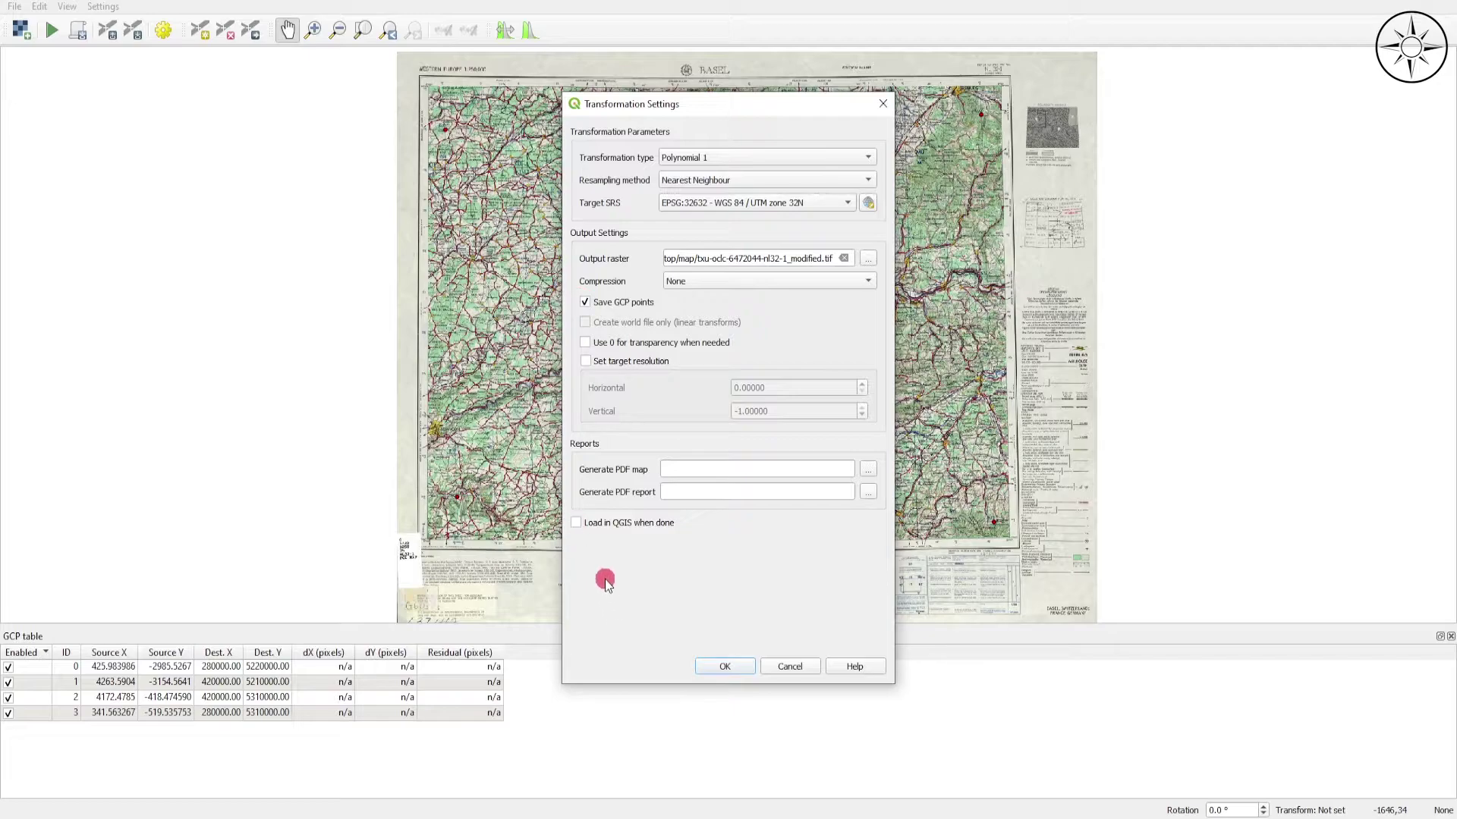
pyautogui.click(577, 523)
pyautogui.click(725, 668)
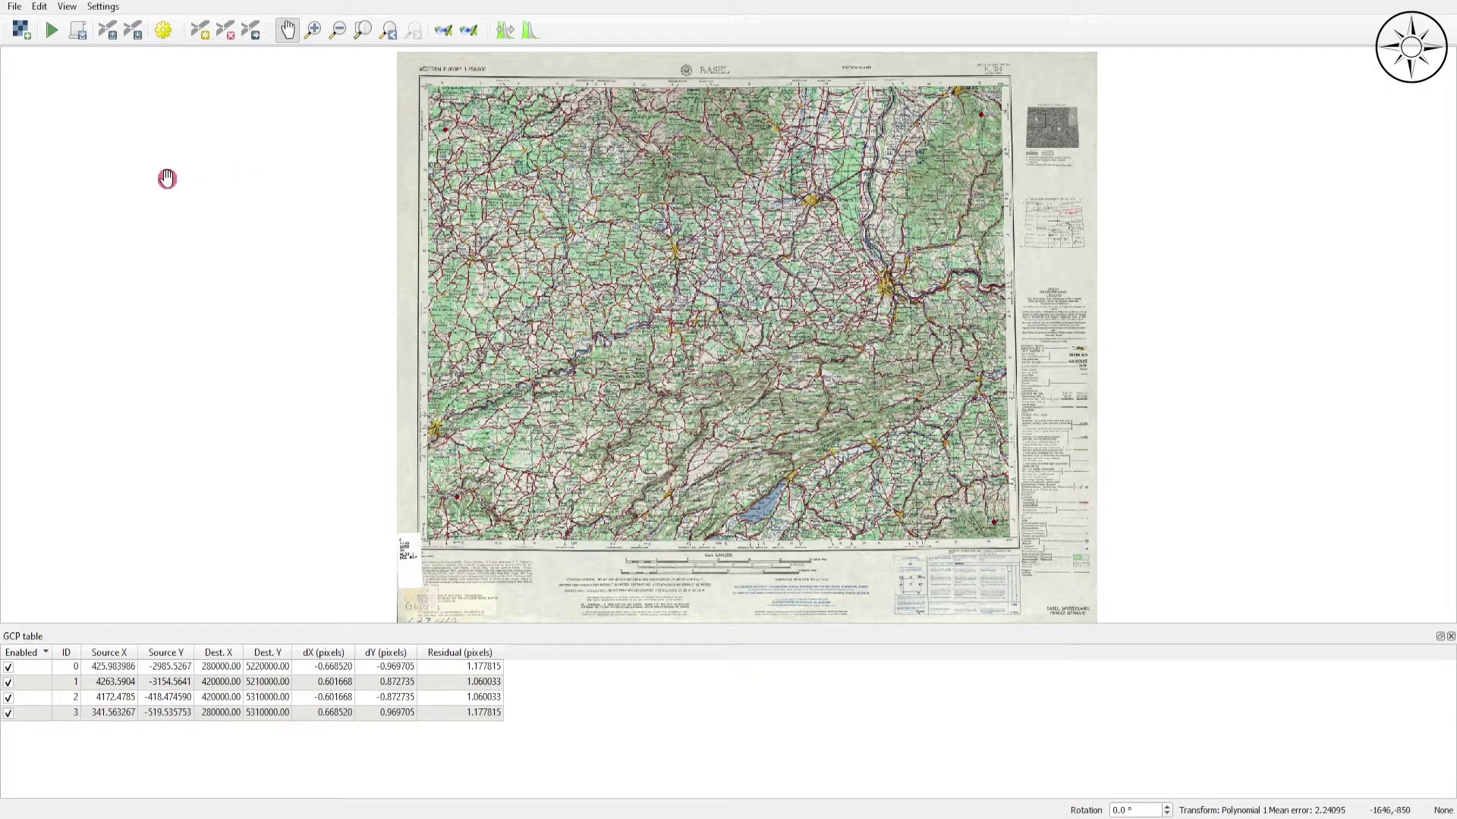
# Run georeferencing so txu-oclc-6472044-nl32-1_modified loads into the main QGIS map
pyautogui.click(53, 35)
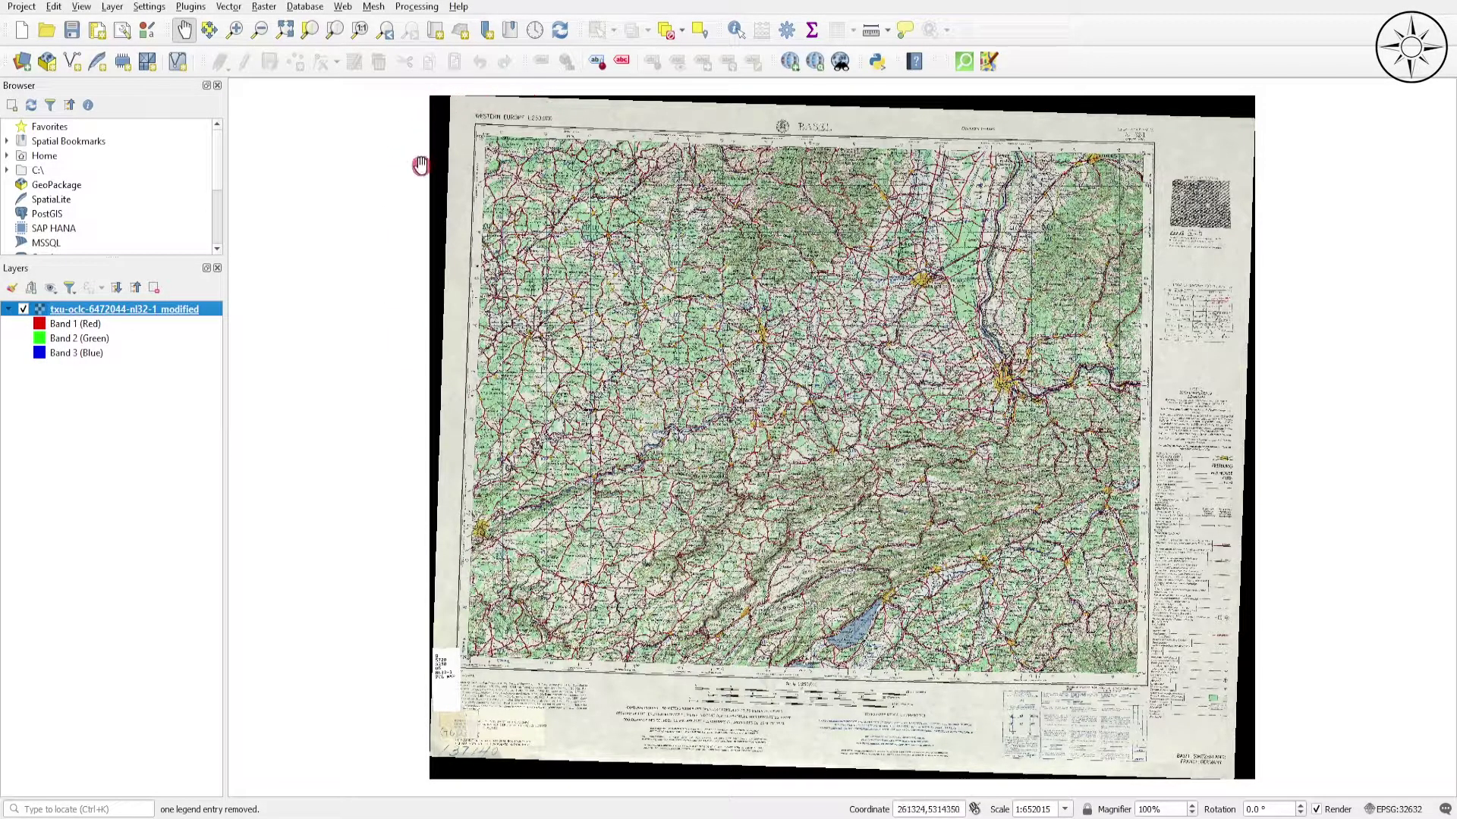
# In the Basel layer's Transparency properties, add 0 as an extra no-data value and apply it
pyautogui.rightClick(129, 310)
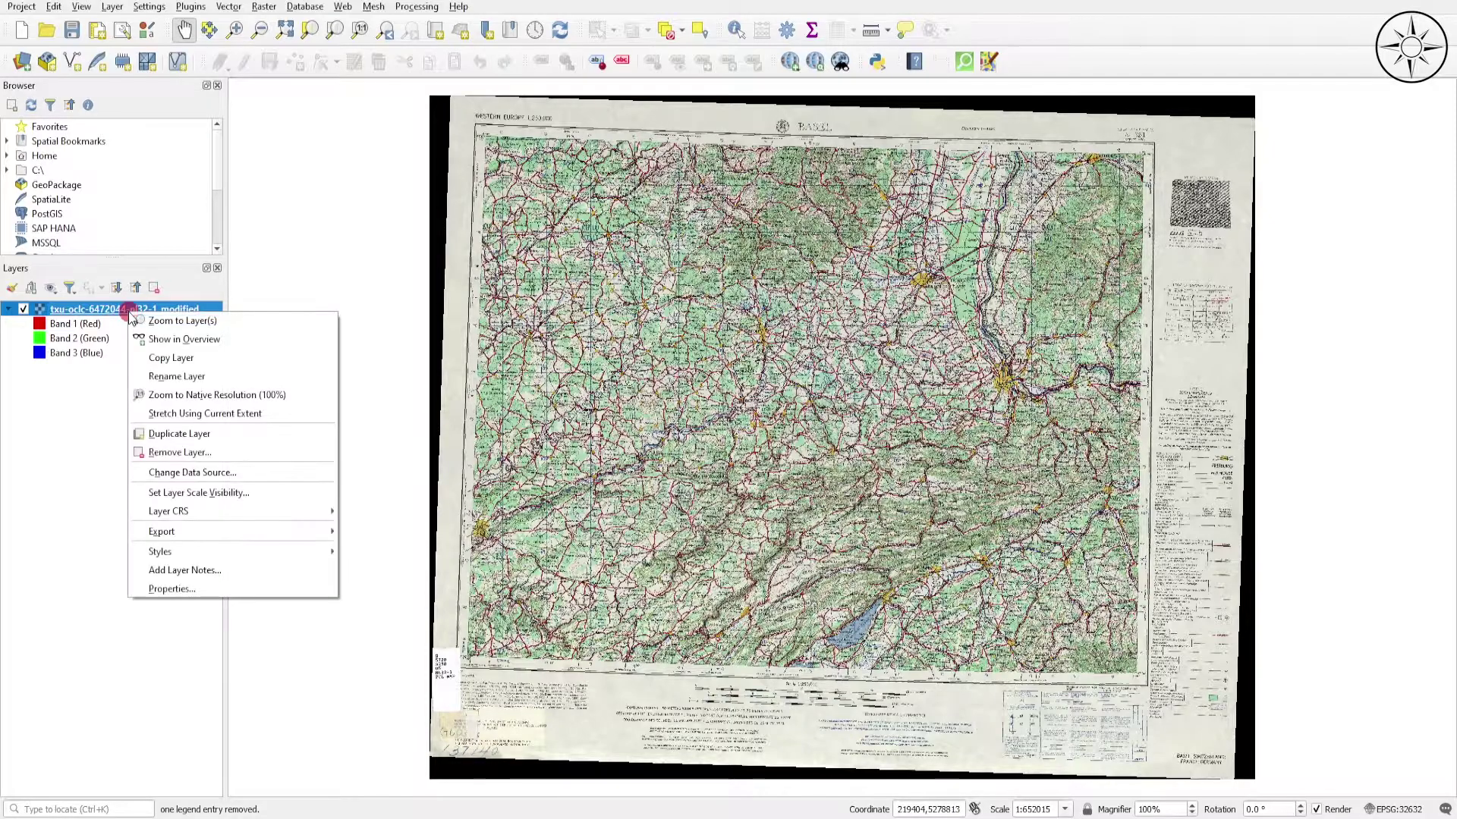
pyautogui.click(198, 591)
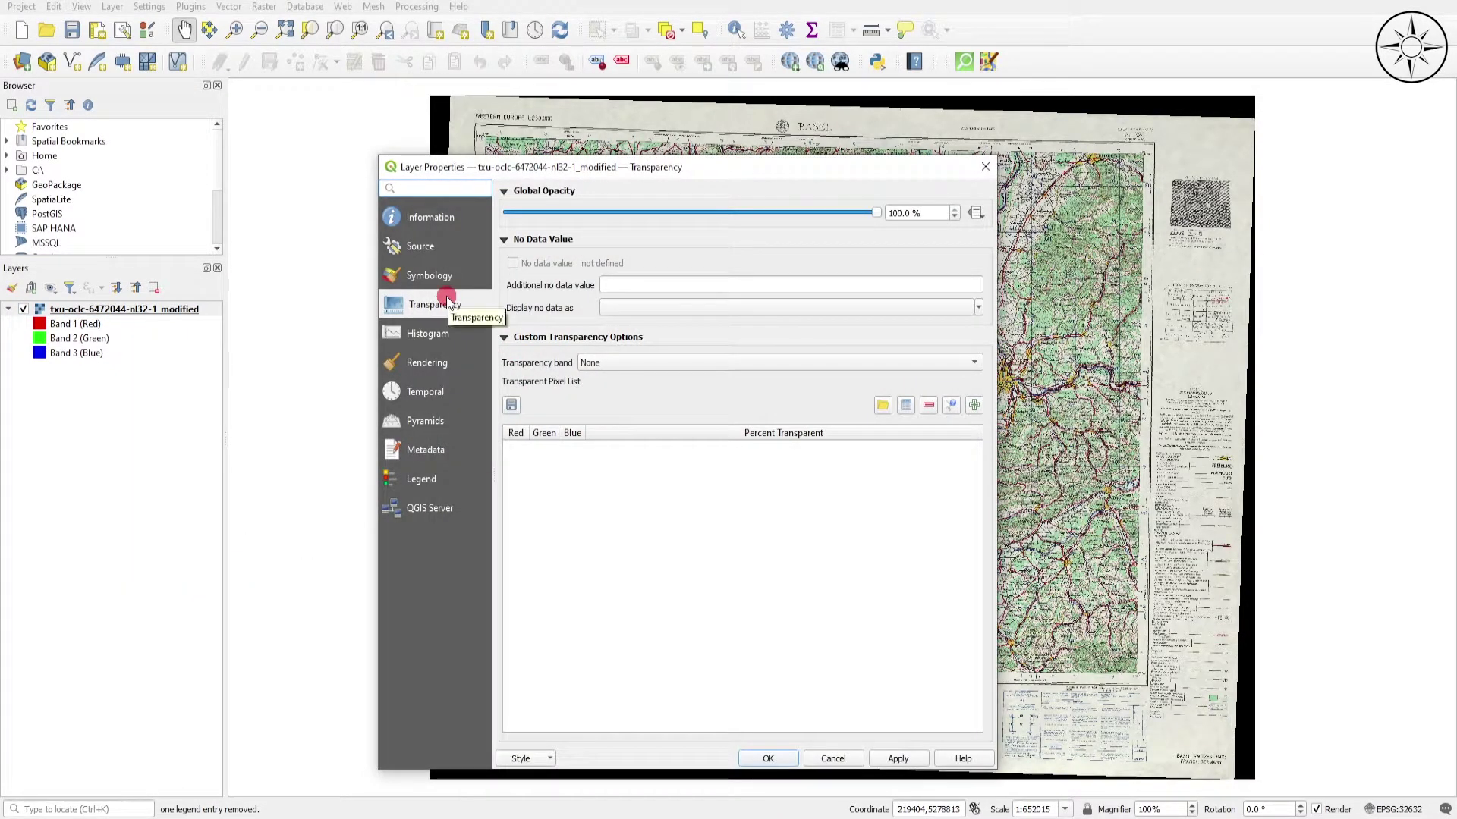
pyautogui.click(622, 281)
pyautogui.write('0')
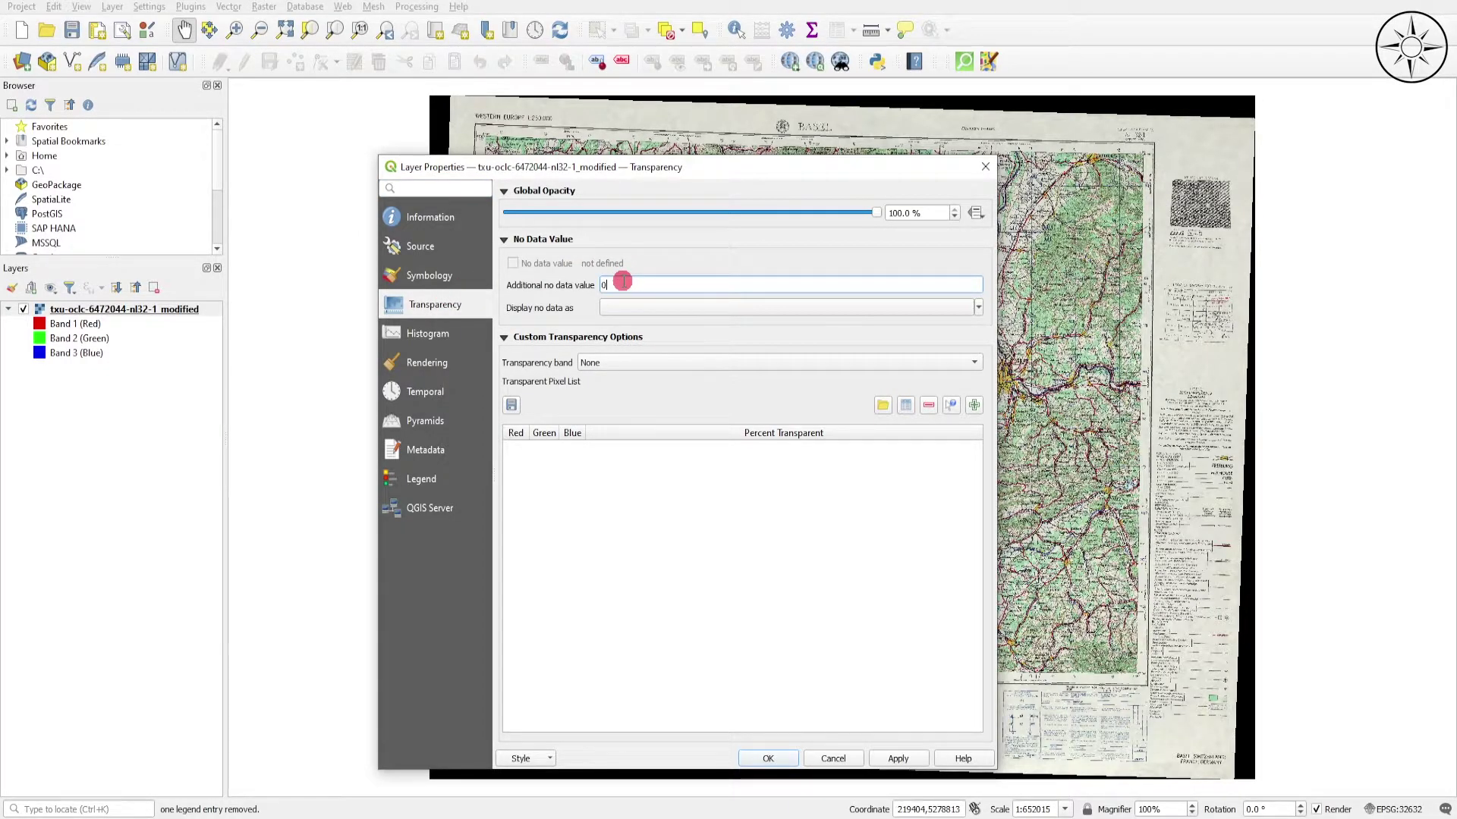
pyautogui.click(911, 757)
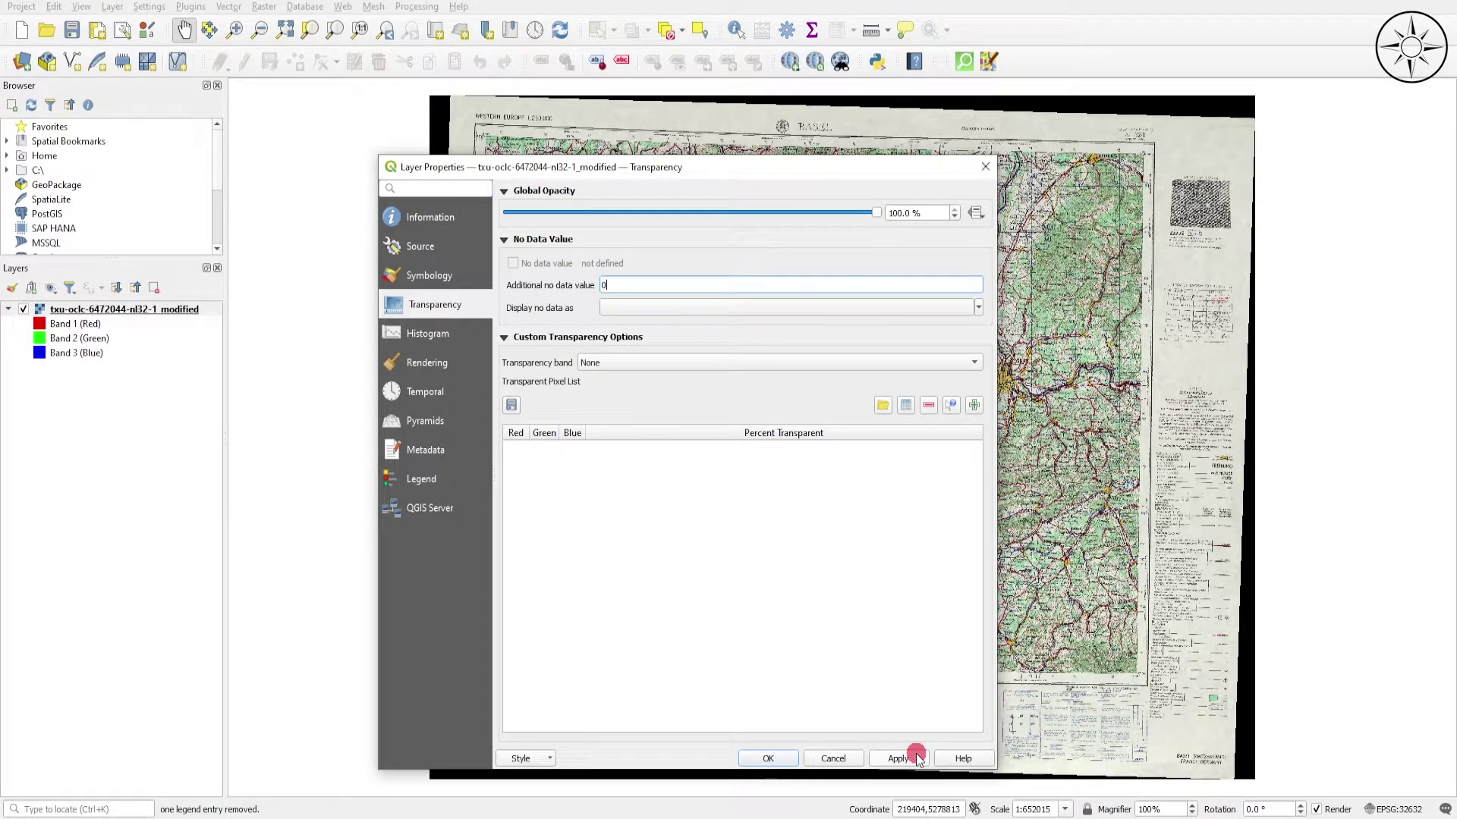
pyautogui.click(768, 758)
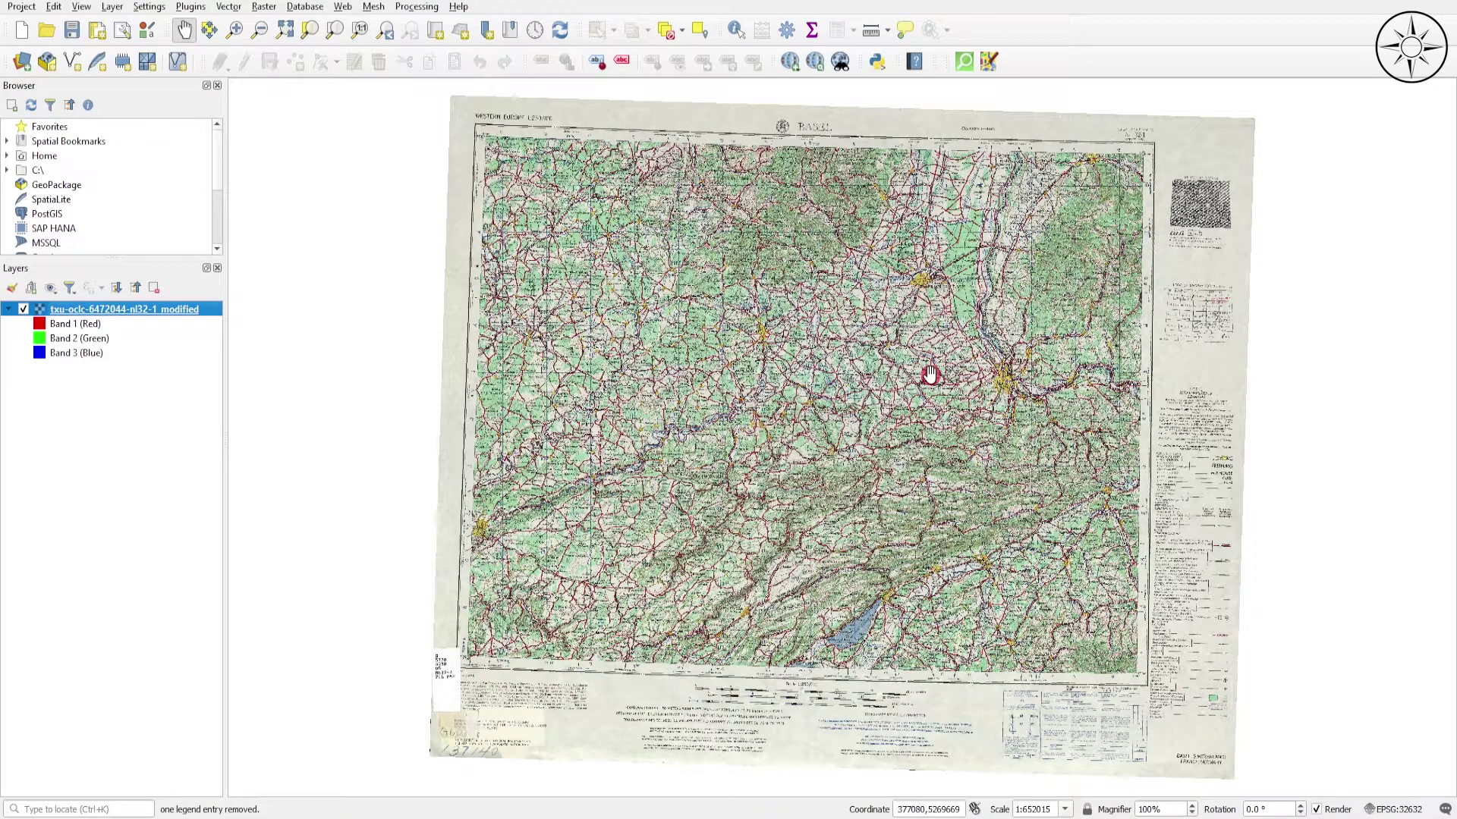
# Zoom out and recentre on the Basel sheet, then browse the Web OpenLayers and Processing menus
pyautogui.scroll(-1, 930, 373)
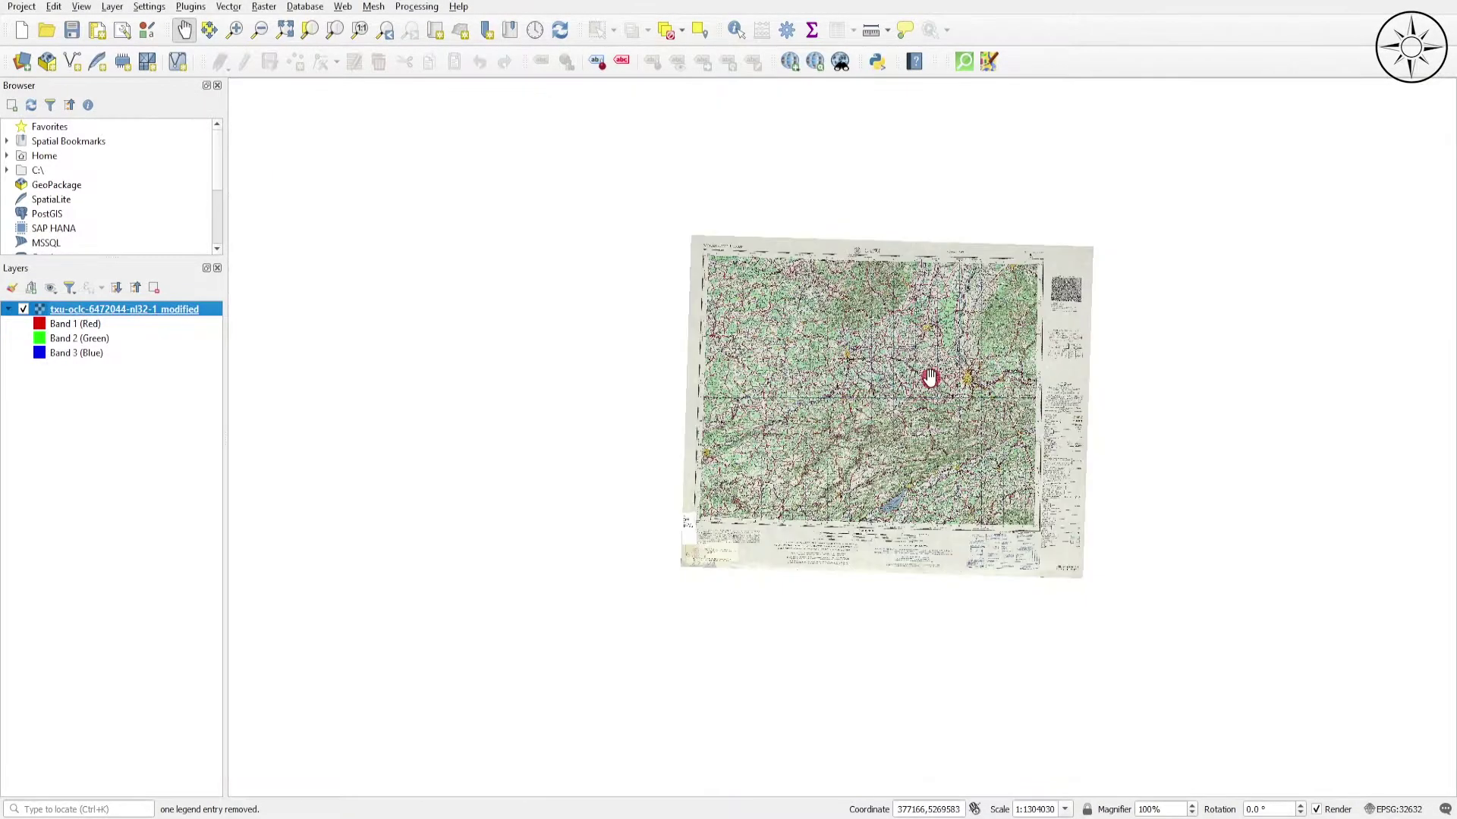
pyautogui.moveTo(923, 395); pyautogui.dragTo(900, 395)
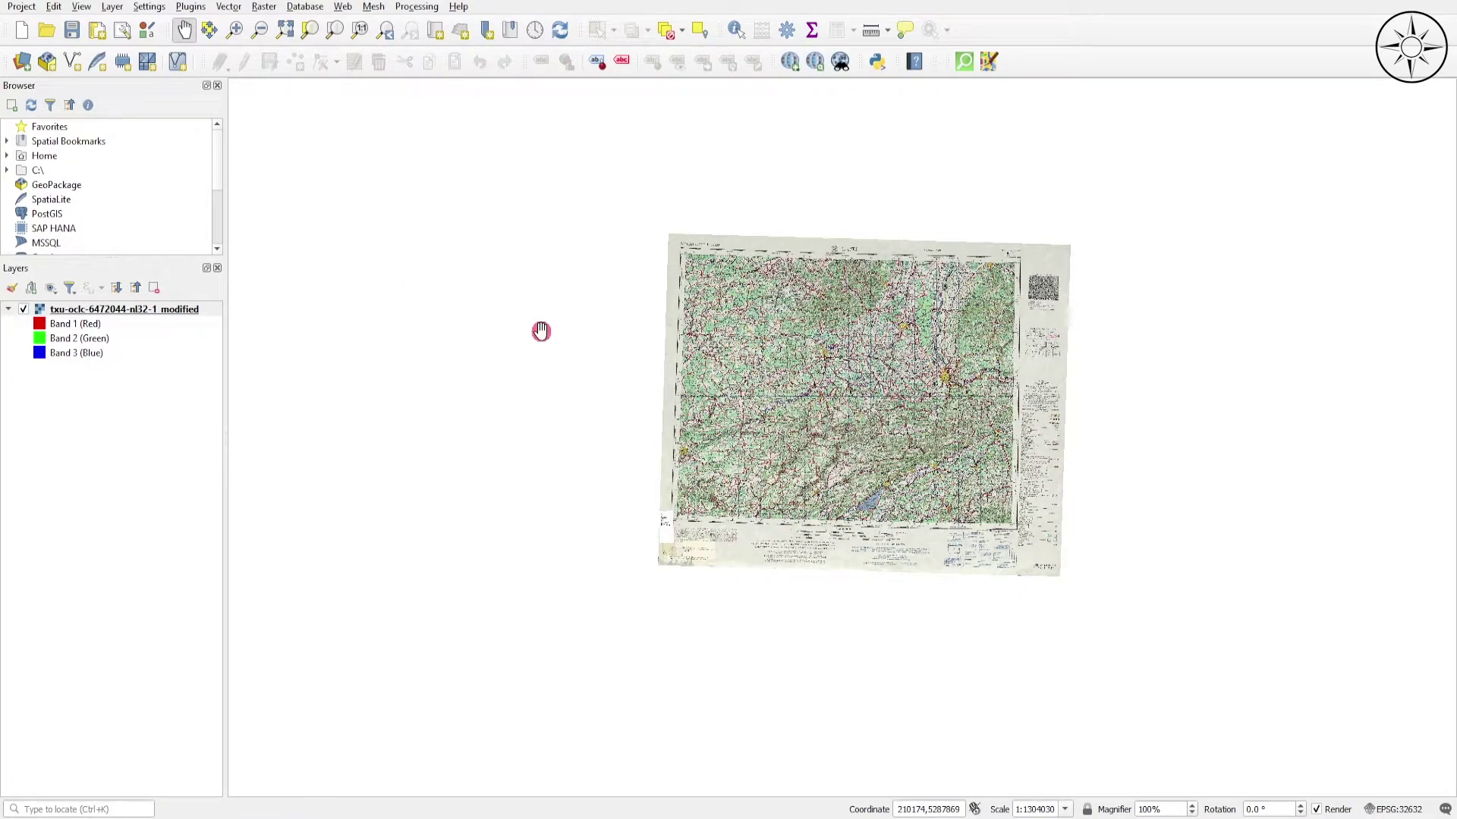
pyautogui.click(345, 9)
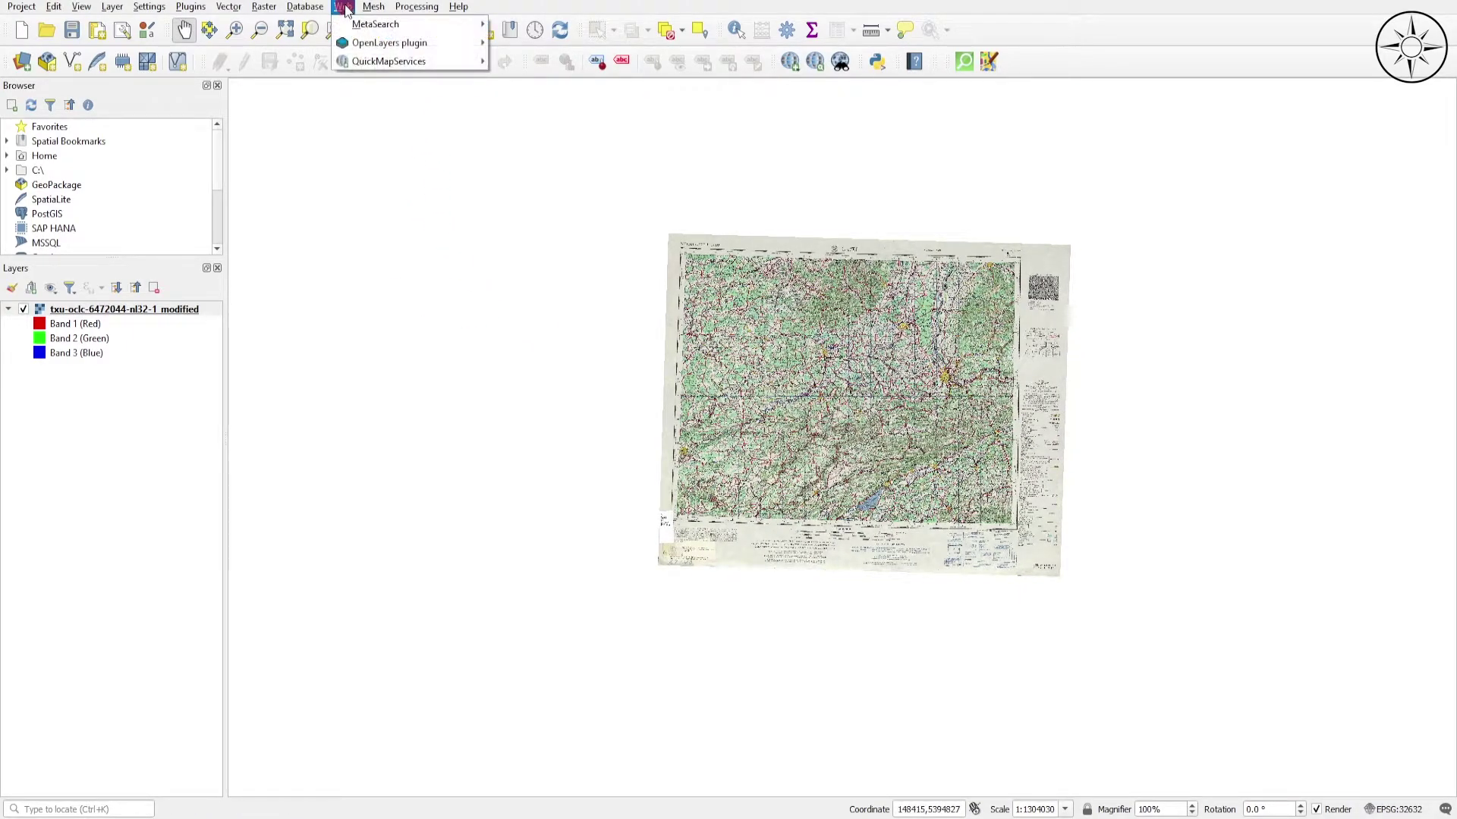
pyautogui.moveTo(343, 31)
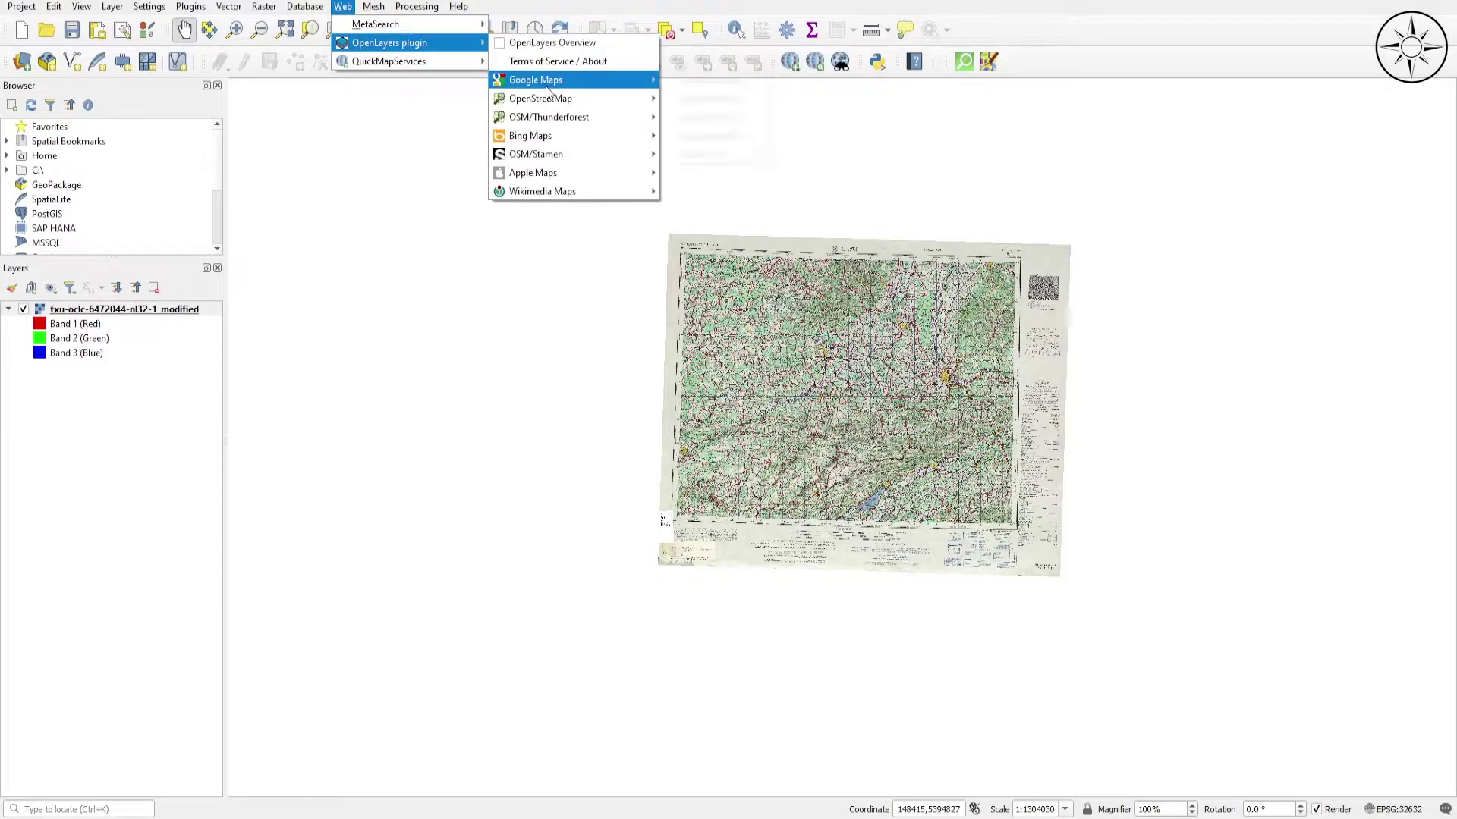
pyautogui.moveTo(546, 89)
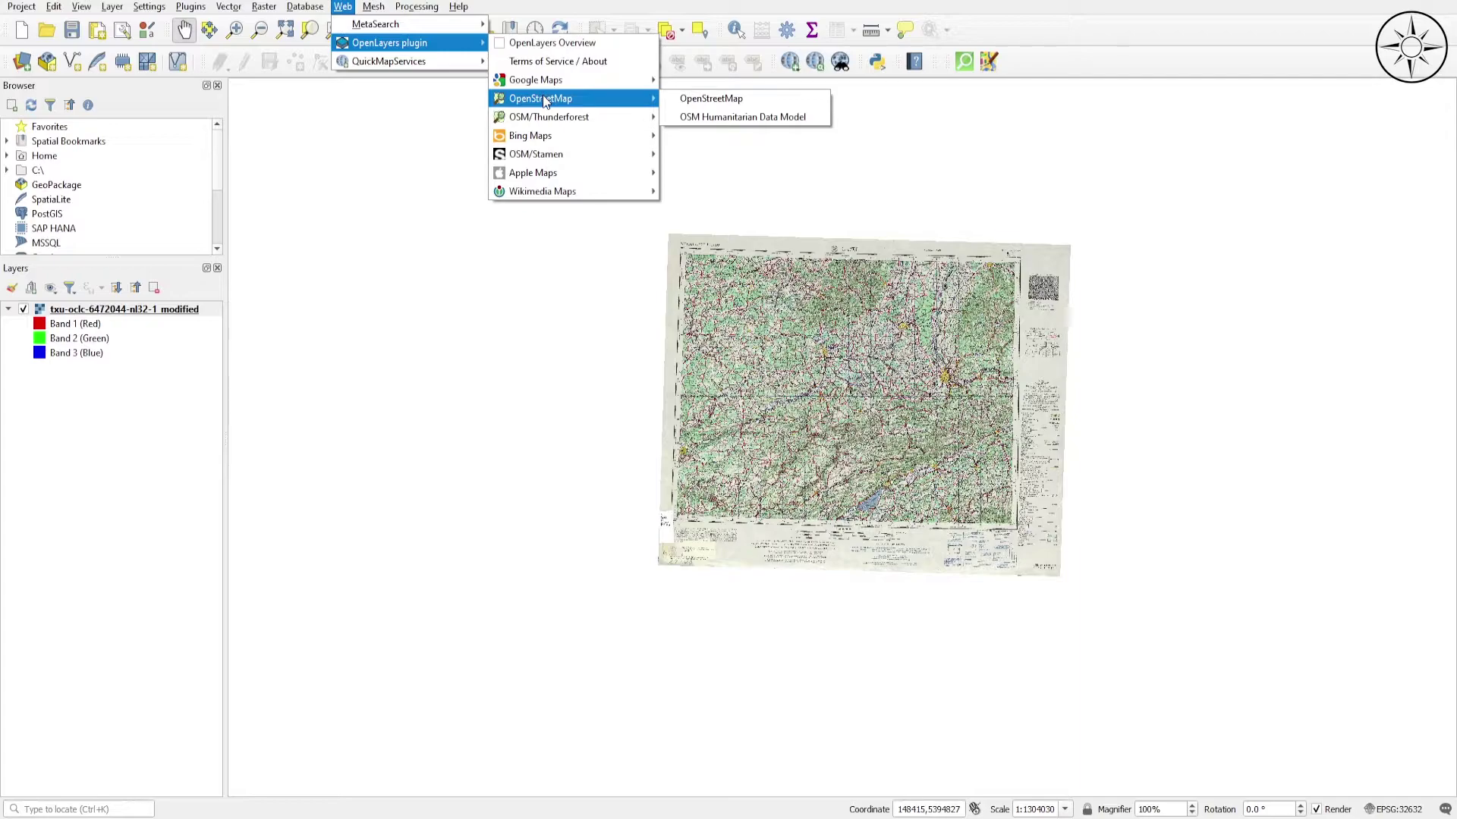
pyautogui.click(416, 6)
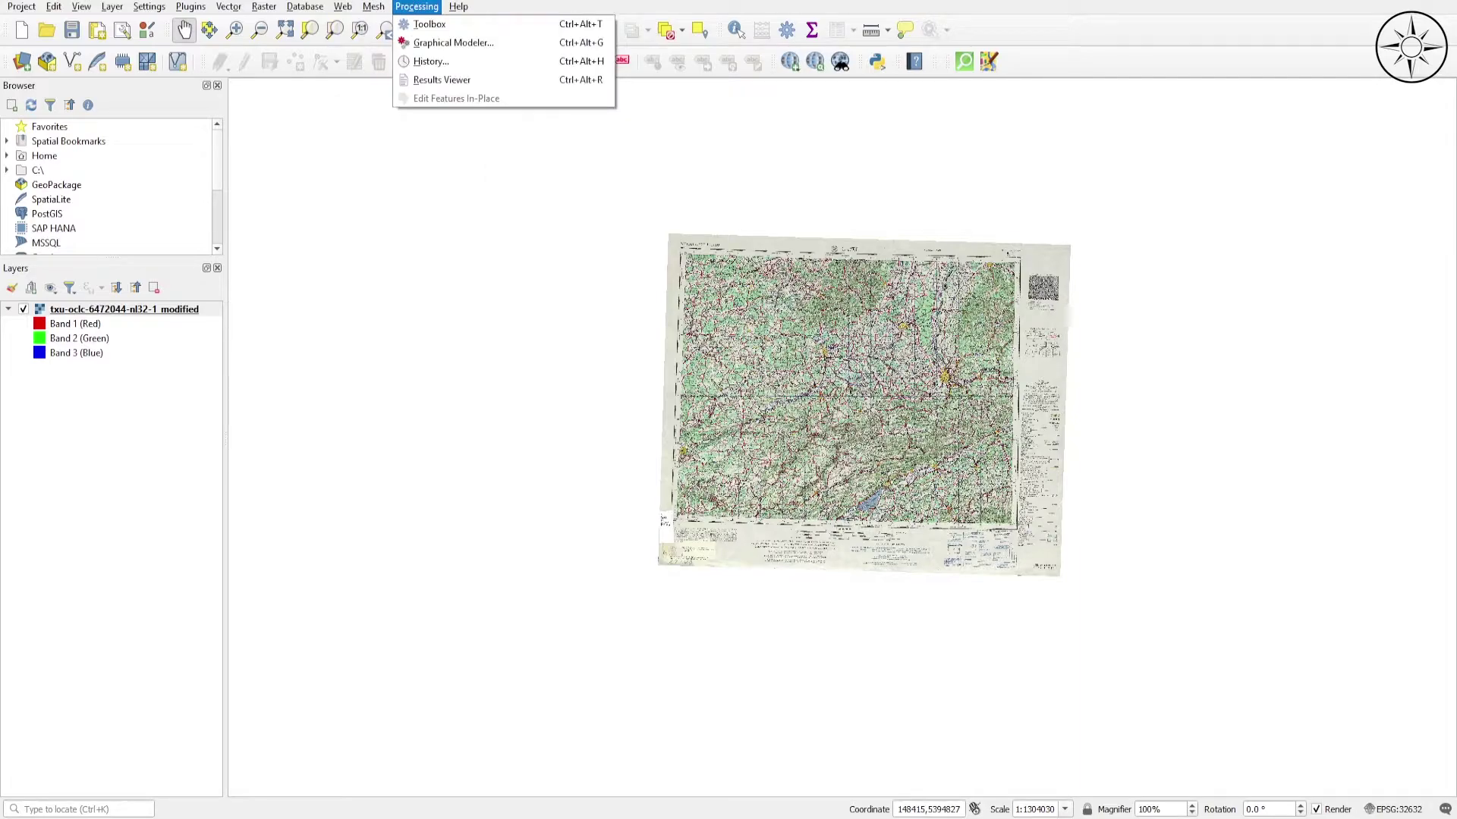
# Reinstall the experimental OpenLayers Plugin 2.0.0 from the plugin manager, then close the manager
pyautogui.click(416, 6)
pyautogui.click(191, 6)
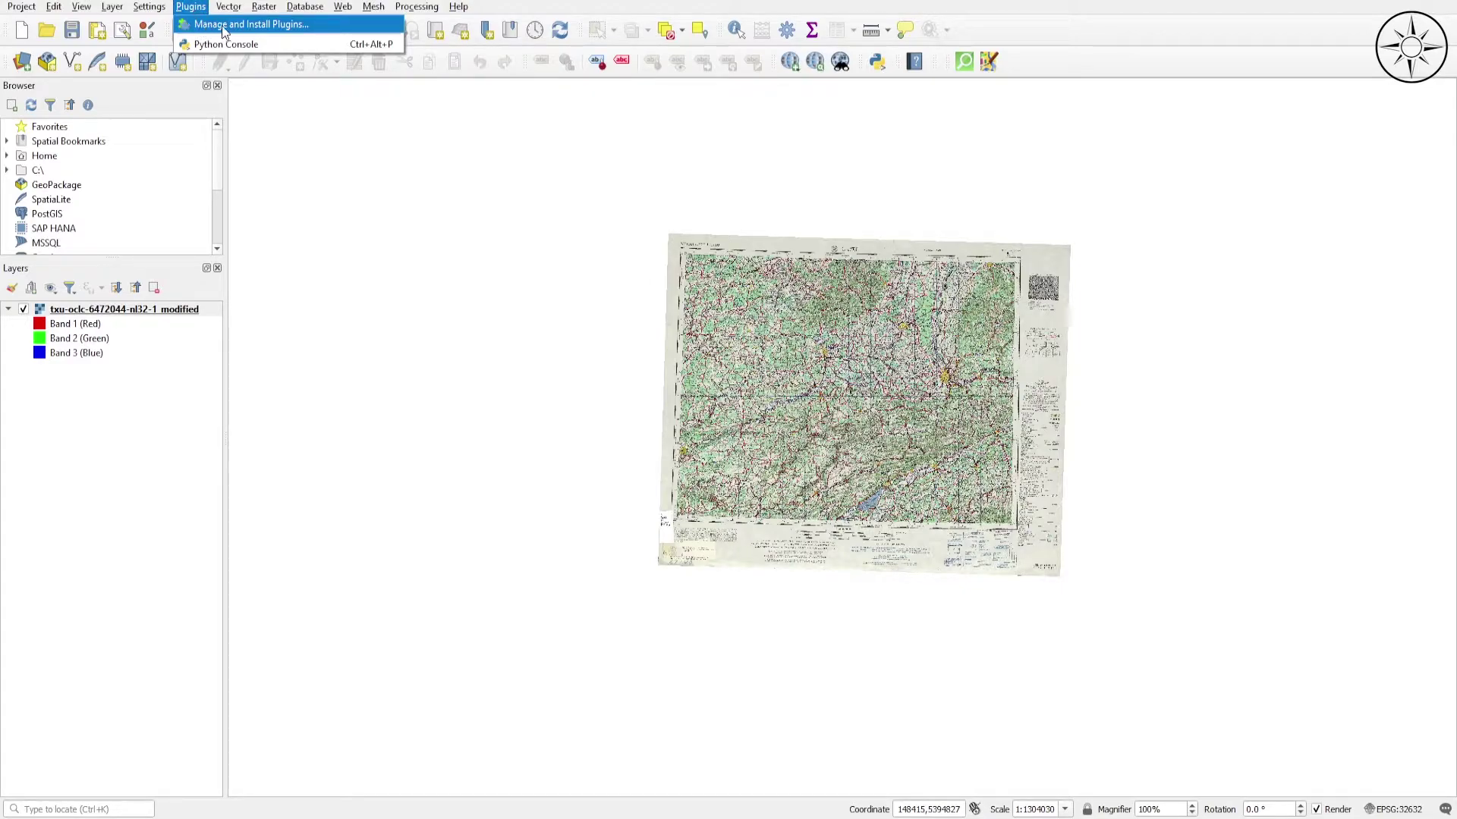
pyautogui.click(220, 25)
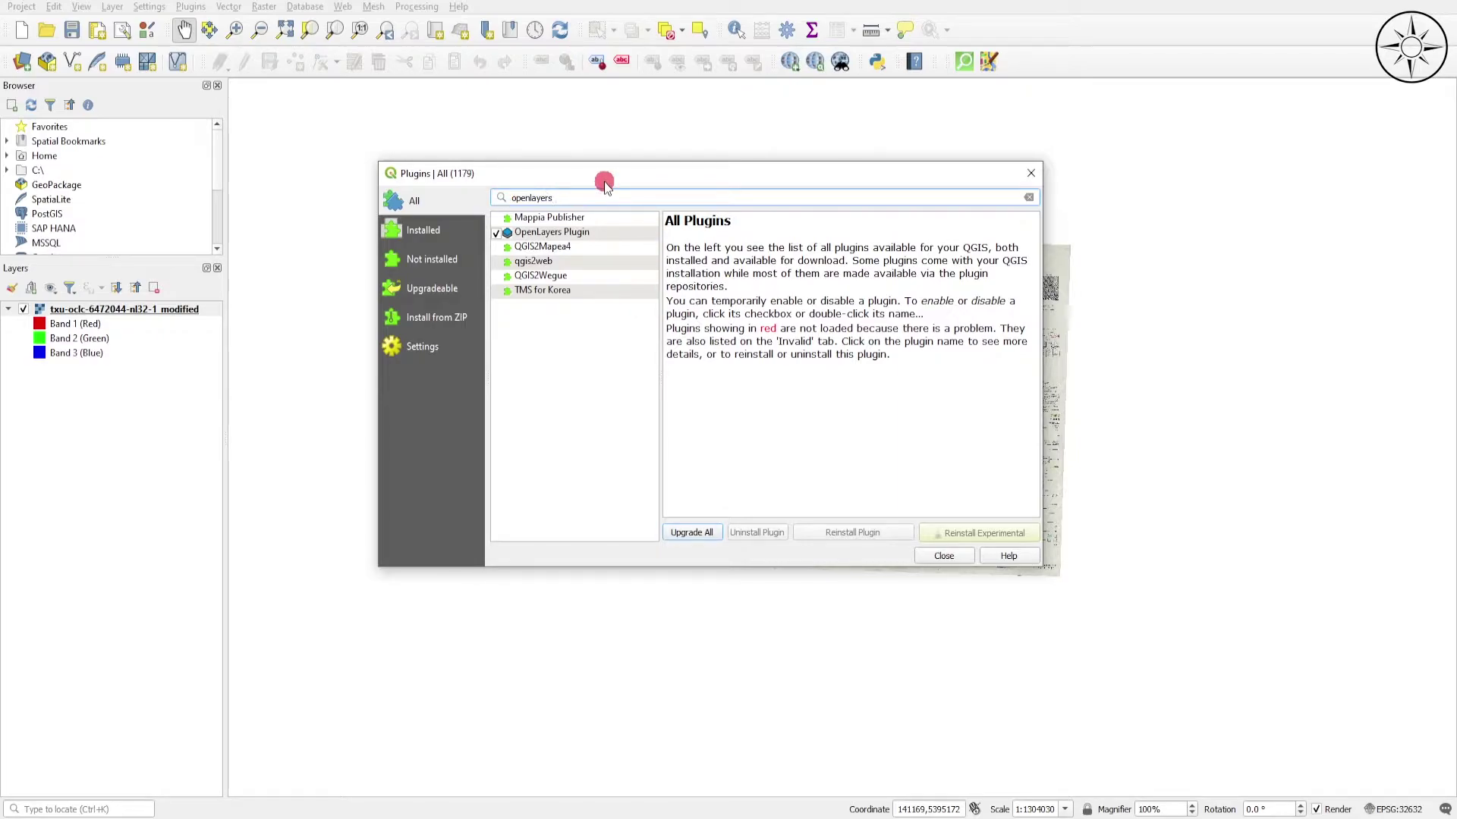
pyautogui.click(599, 234)
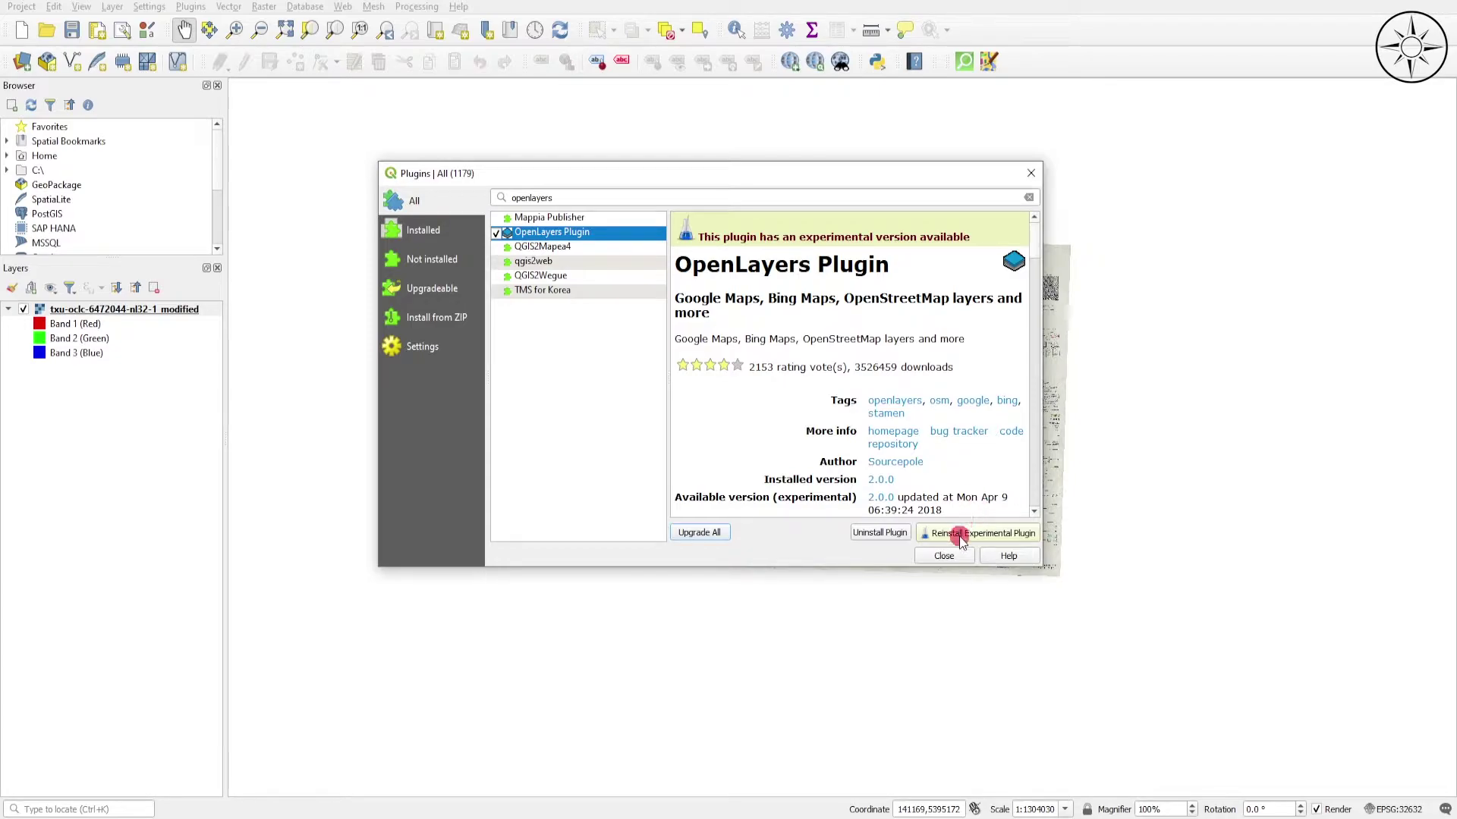
pyautogui.click(986, 531)
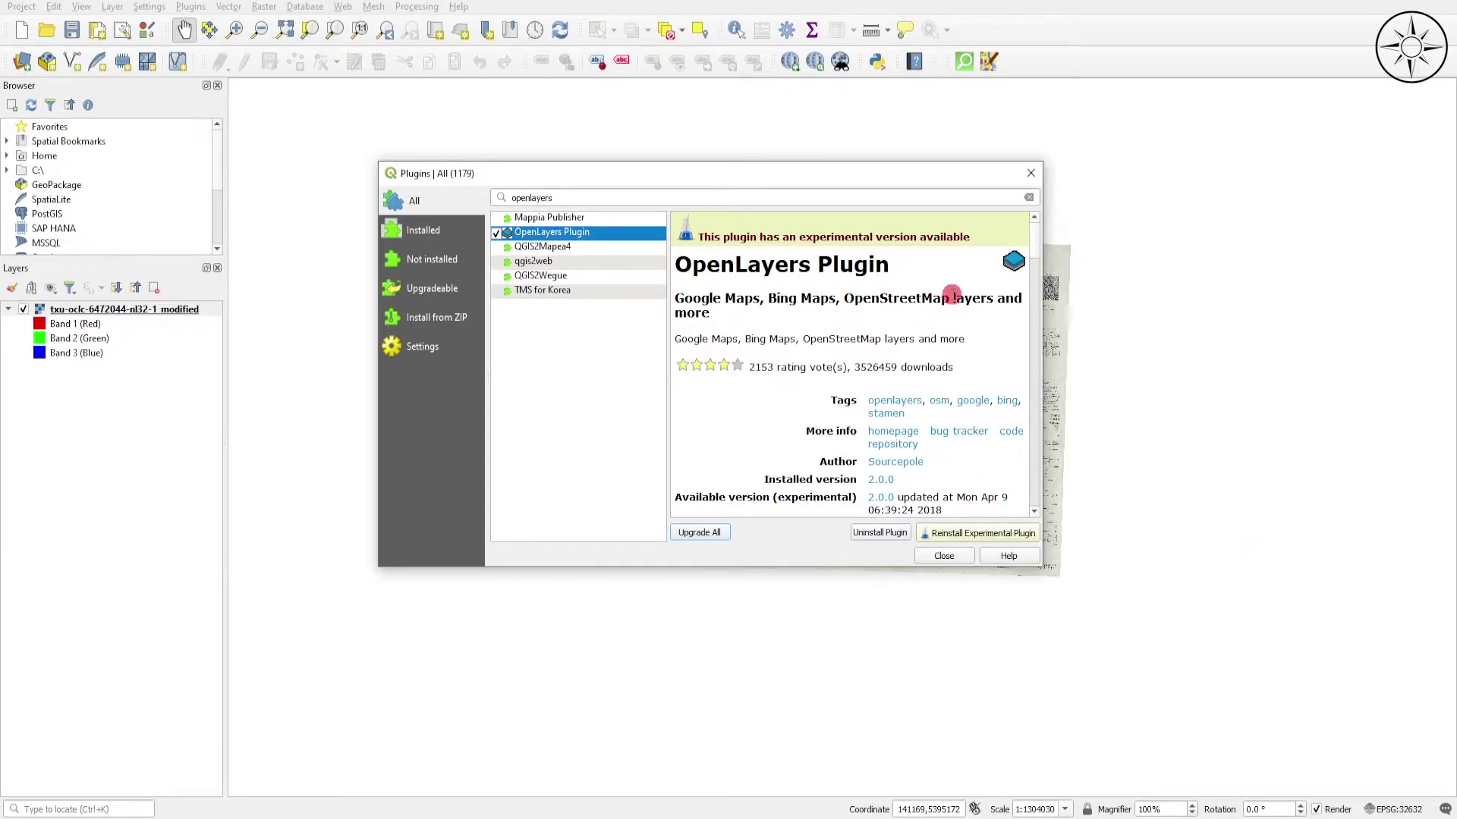
pyautogui.click(1031, 173)
pyautogui.click(342, 6)
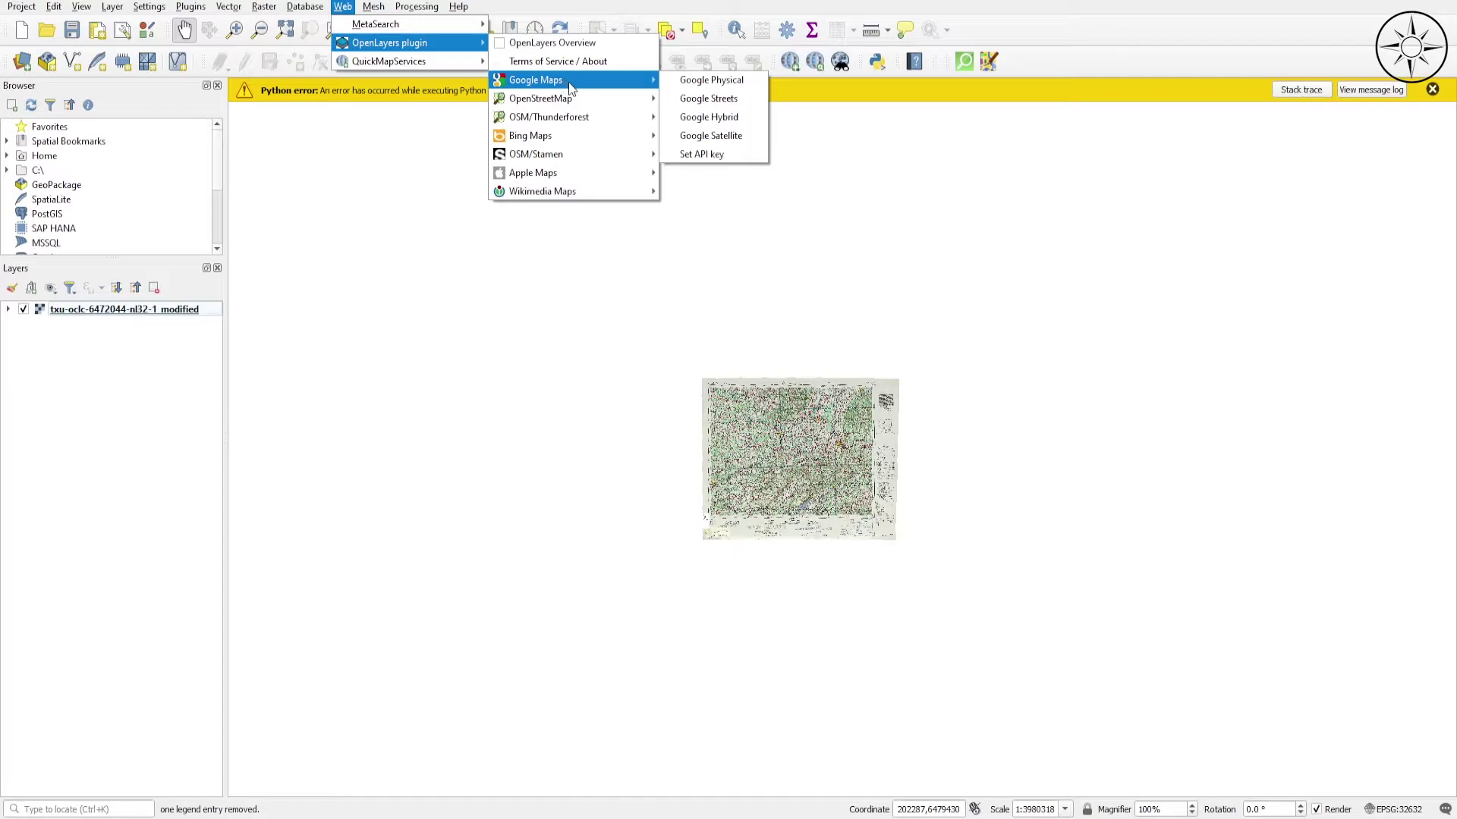
# Add the OpenLayers OpenStreetMap layer and move it below the georeferenced Basel raster
pyautogui.moveTo(549, 100)
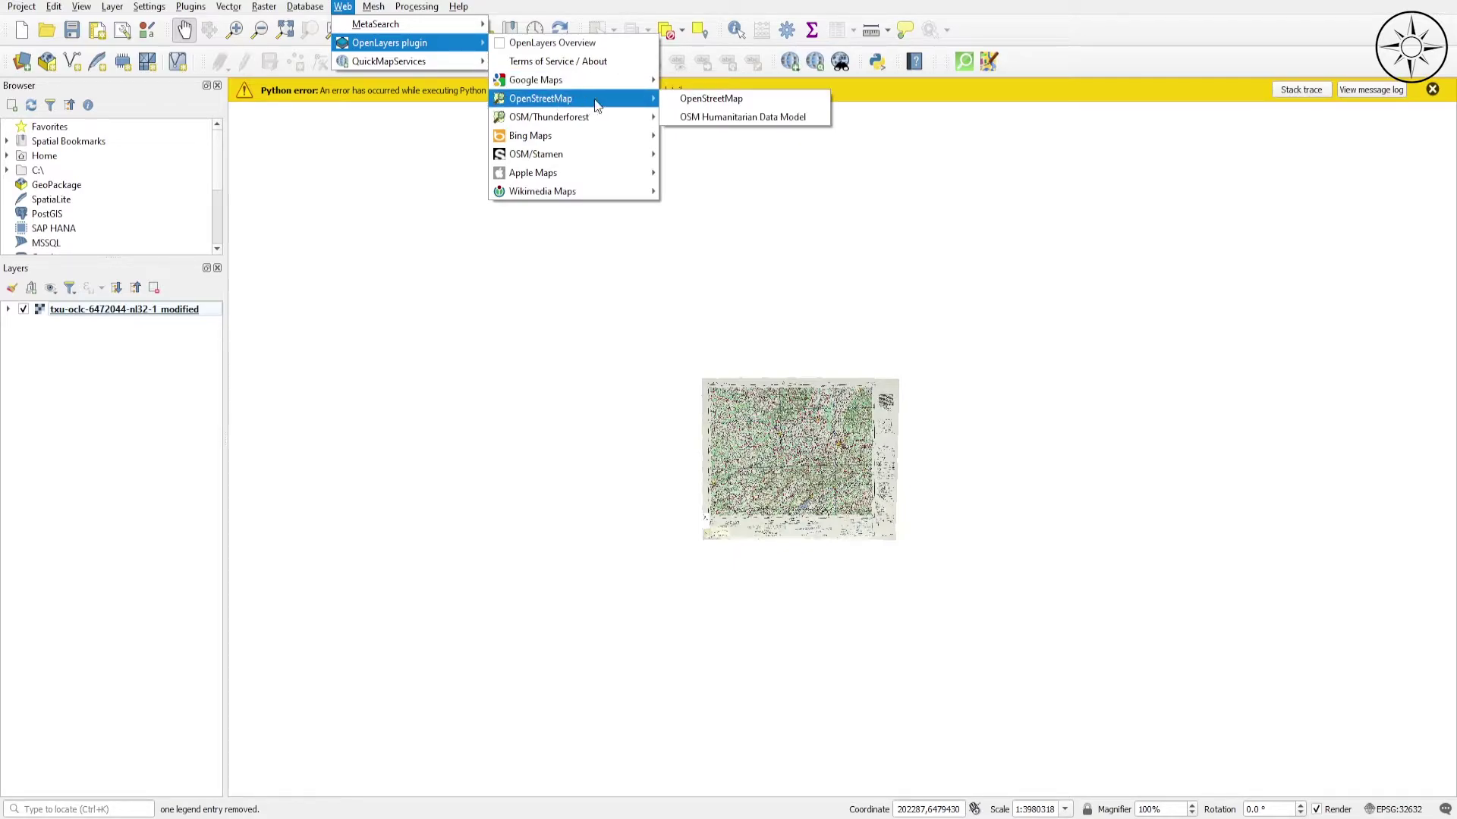
pyautogui.click(751, 99)
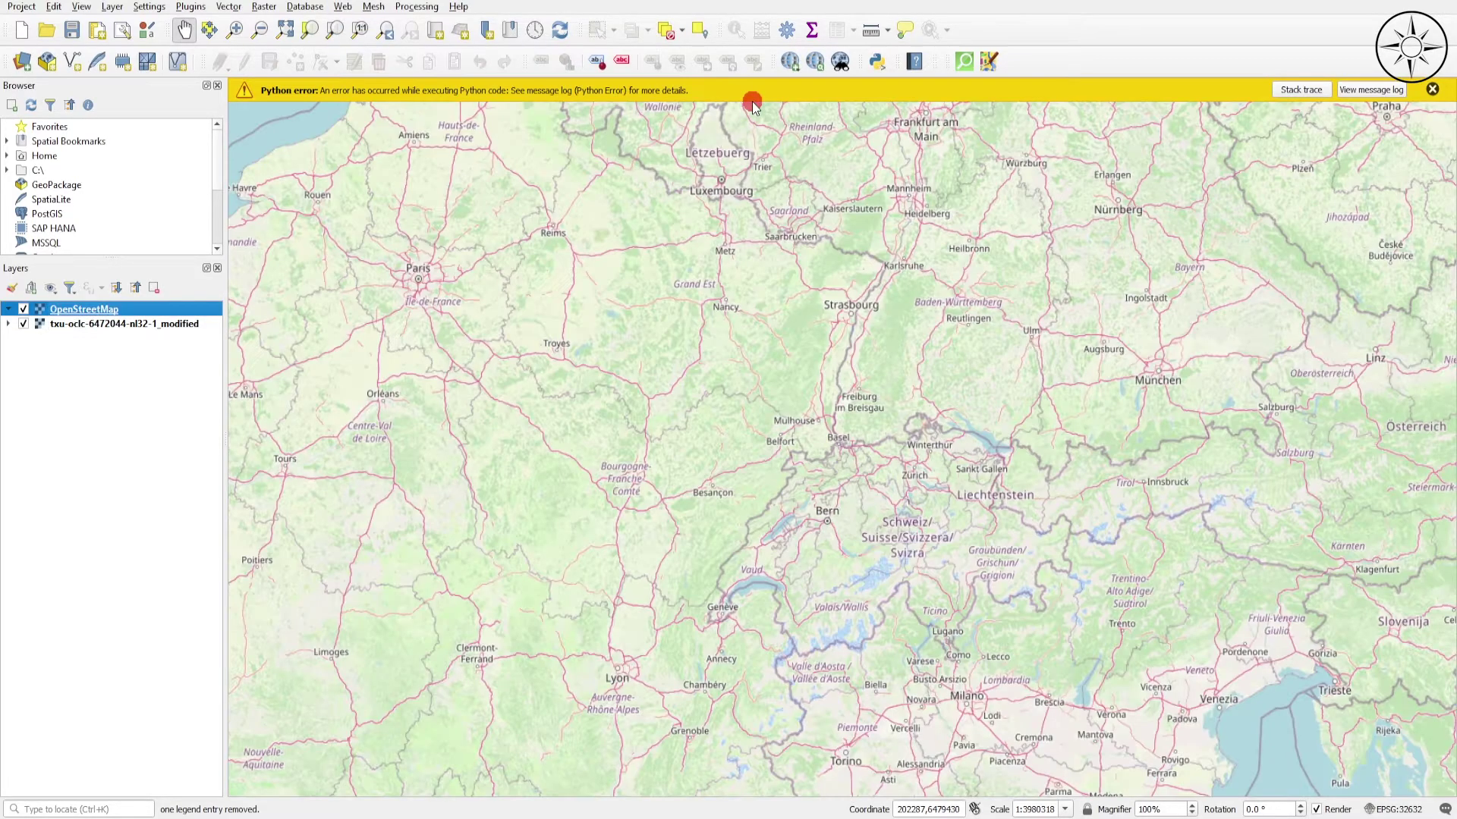
pyautogui.moveTo(83, 308); pyautogui.dragTo(91, 334)
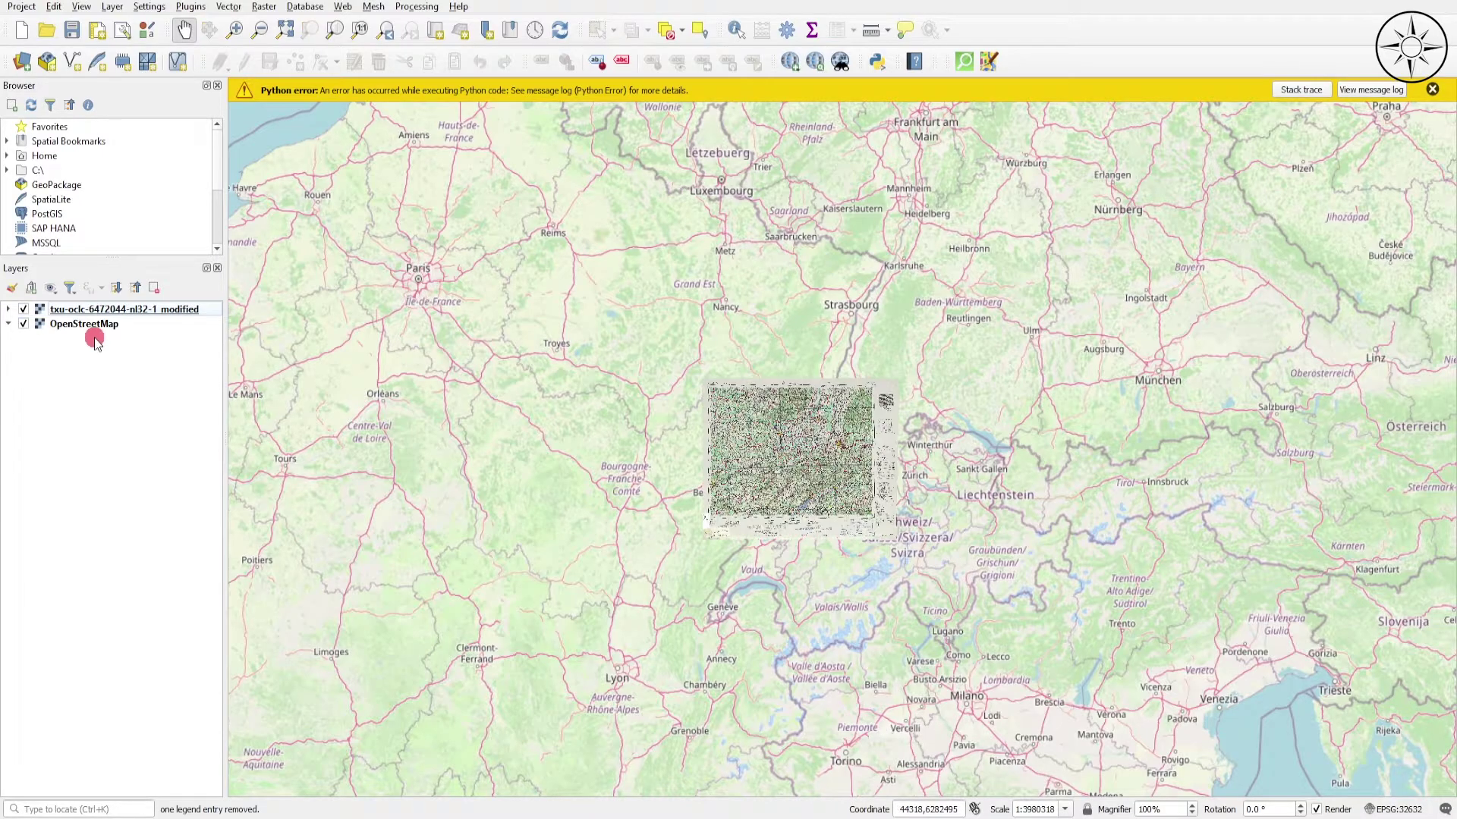
pyautogui.scroll(-1, 687, 506)
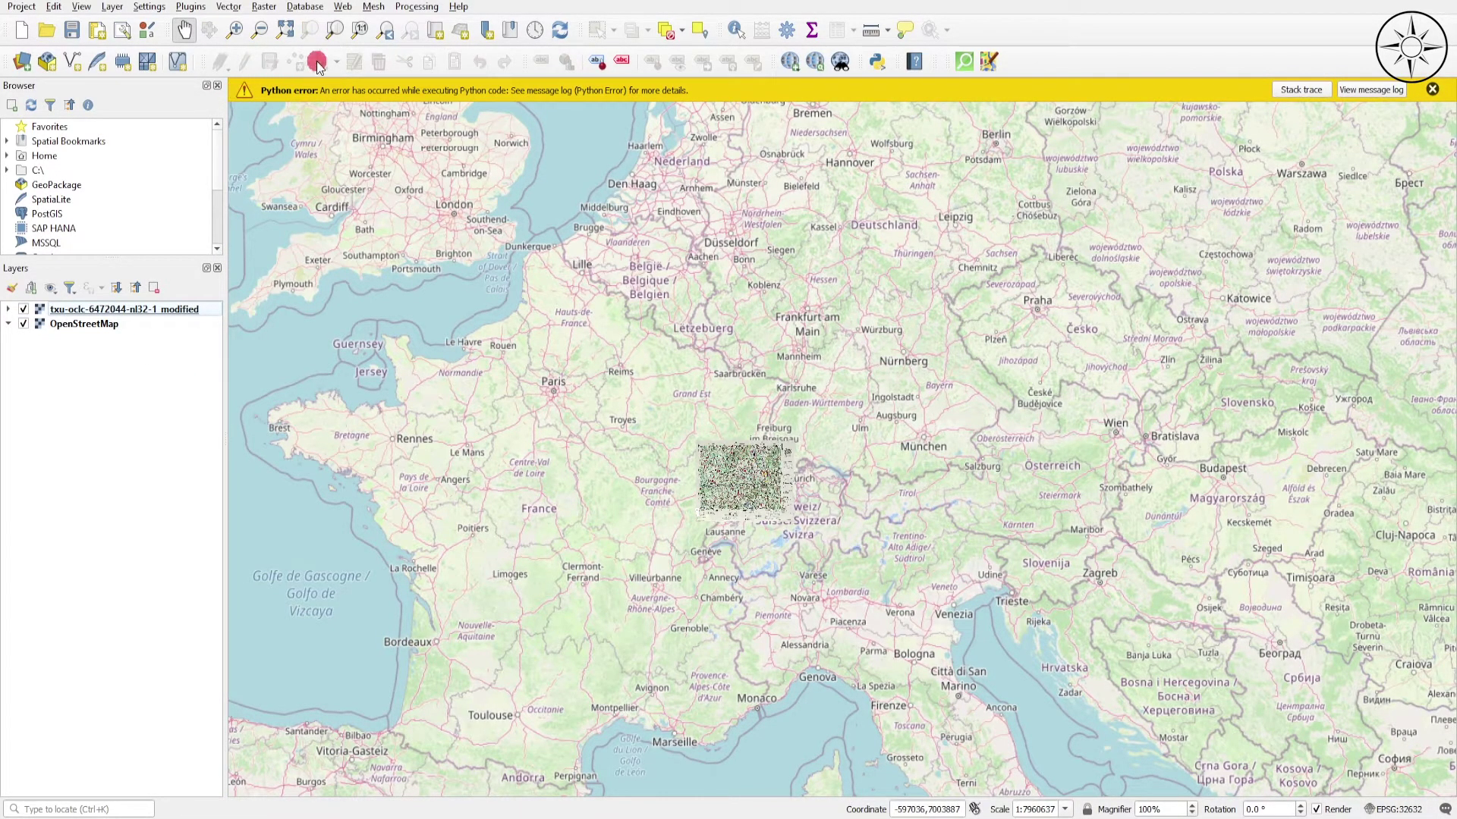
# Zoom in on the Basel region between Freiburg, Zürich and Lausanne over OpenStreetMap
pyautogui.click(235, 30)
pyautogui.moveTo(624, 404); pyautogui.dragTo(929, 565)
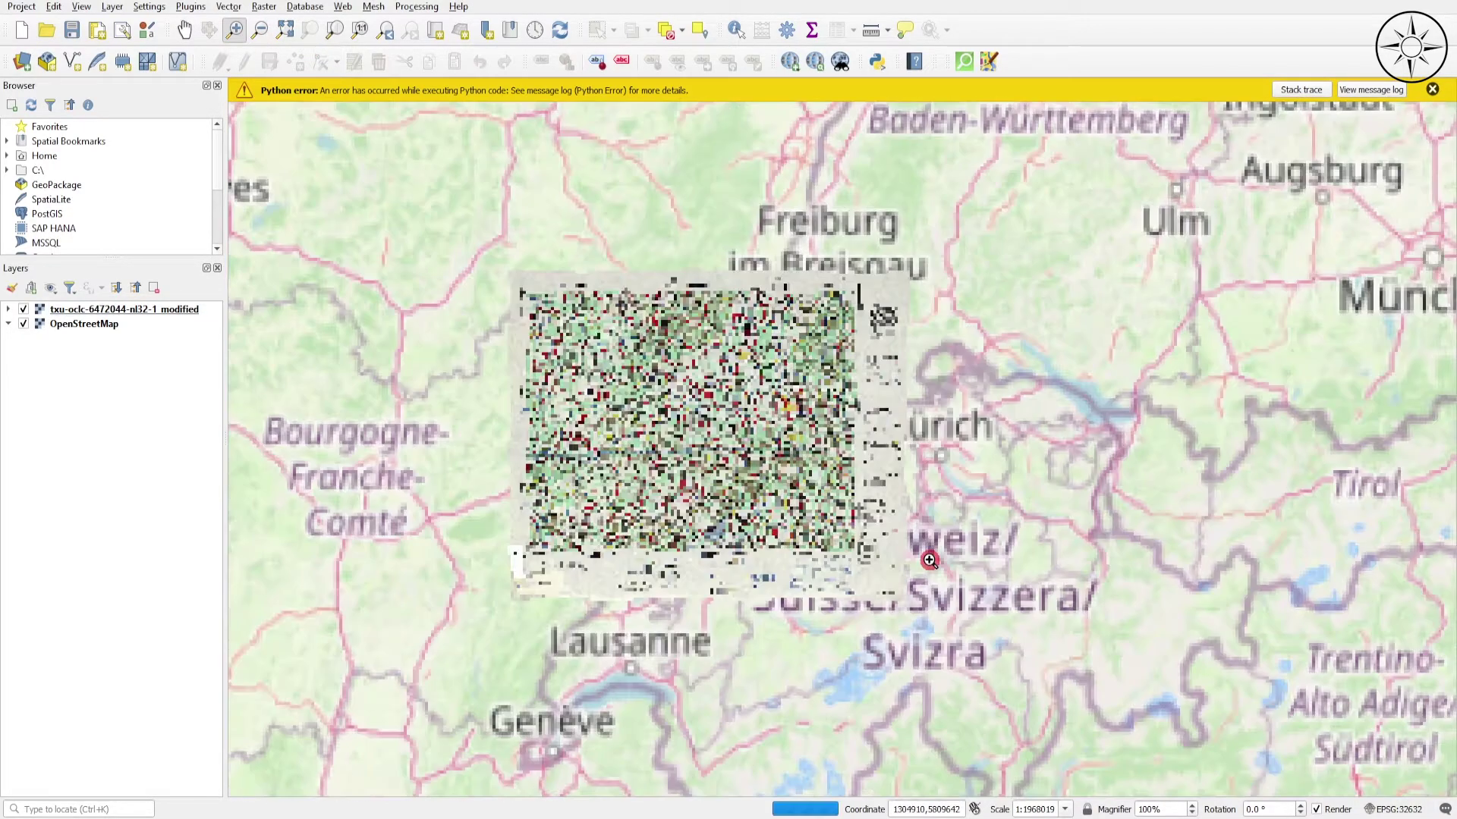